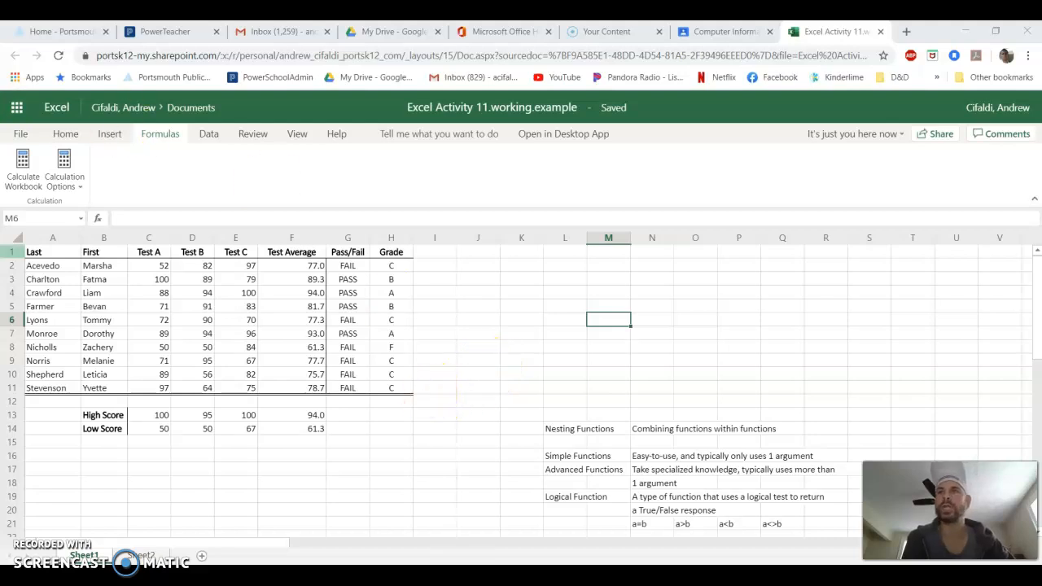
Try to save a copy of the workbook under the name Excel Activity 12.example
click(20, 134)
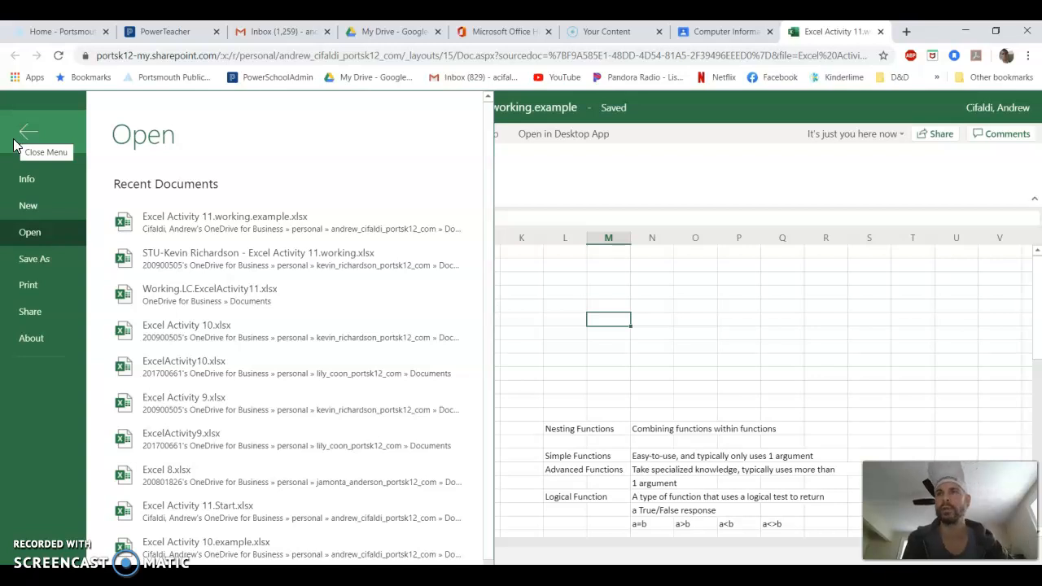
click(34, 259)
click(244, 193)
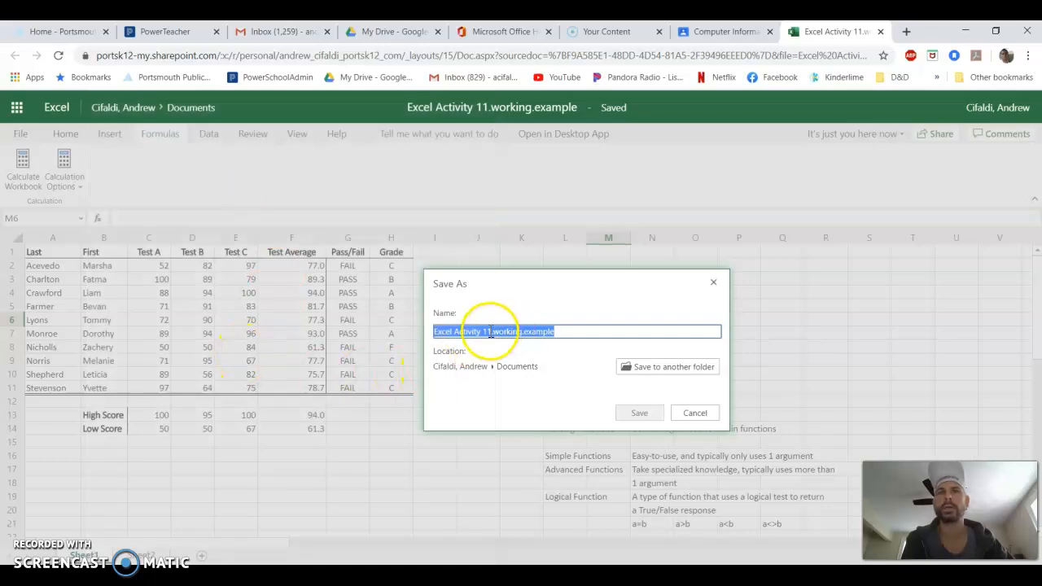
click(491, 332)
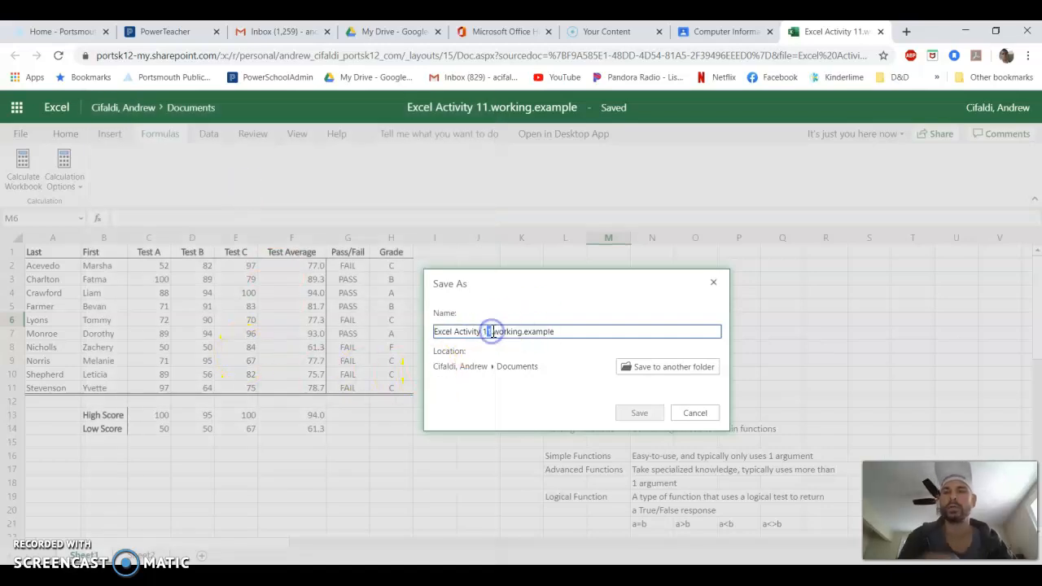
key(BackSpace)
text(2)
drag(563, 333, 526, 333)
key(BackSpace)
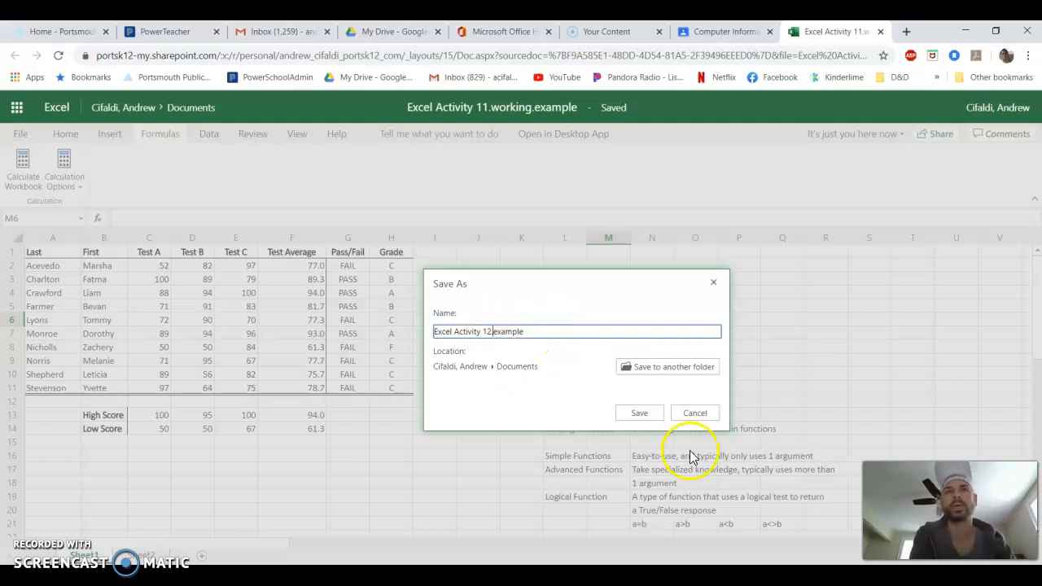
click(656, 416)
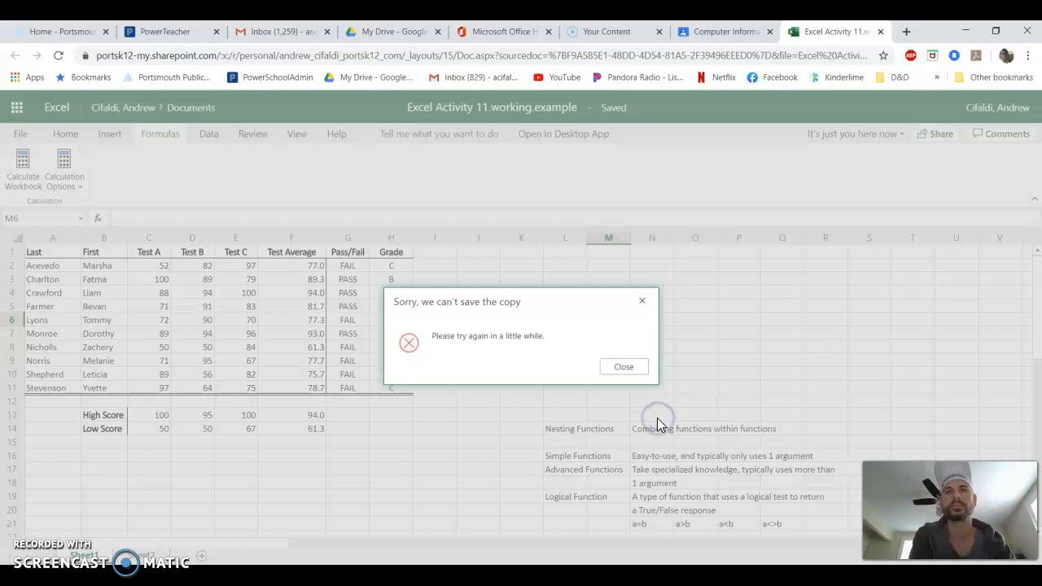
click(634, 370)
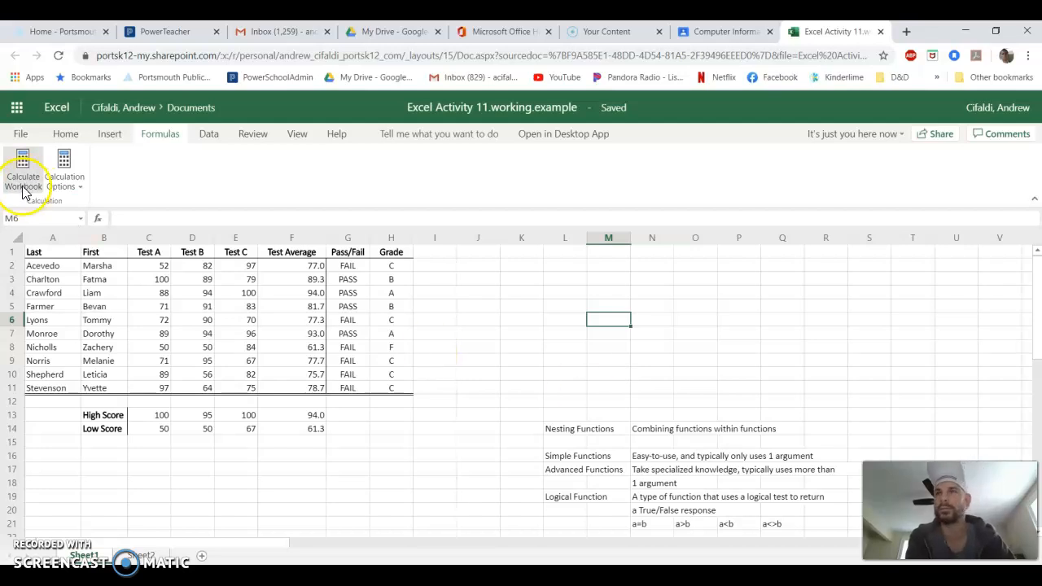
Save a copy of the workbook as Excel Activity 12.example and show Sheet1 of the copy
click(20, 133)
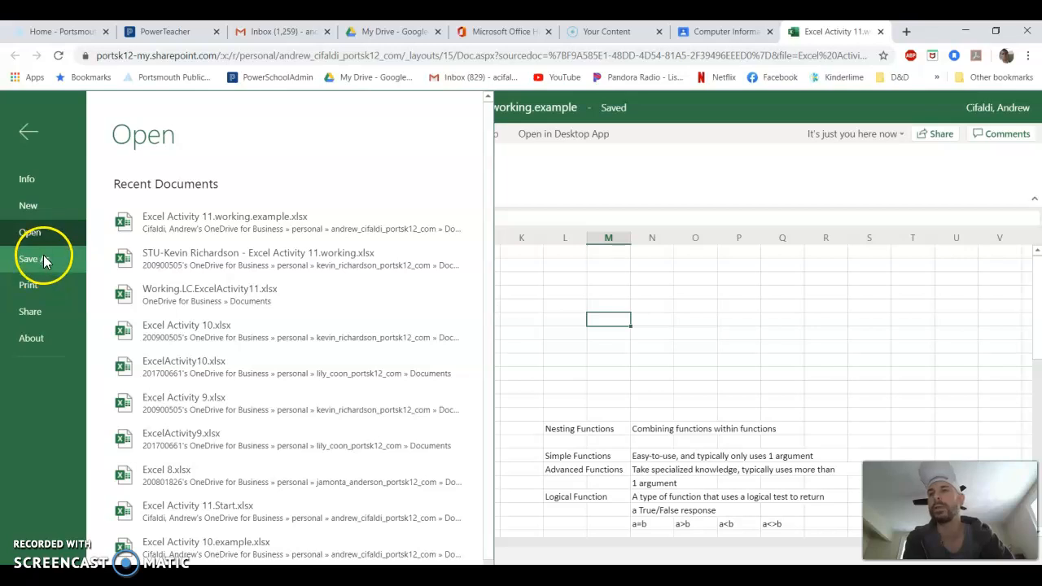
click(39, 261)
click(238, 199)
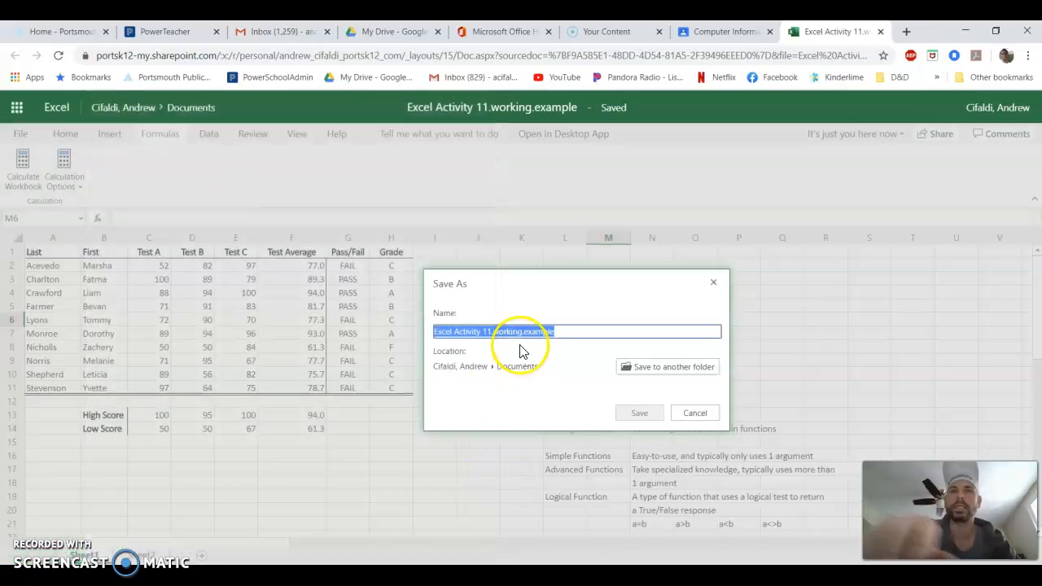
click(488, 331)
drag(485, 331, 517, 332)
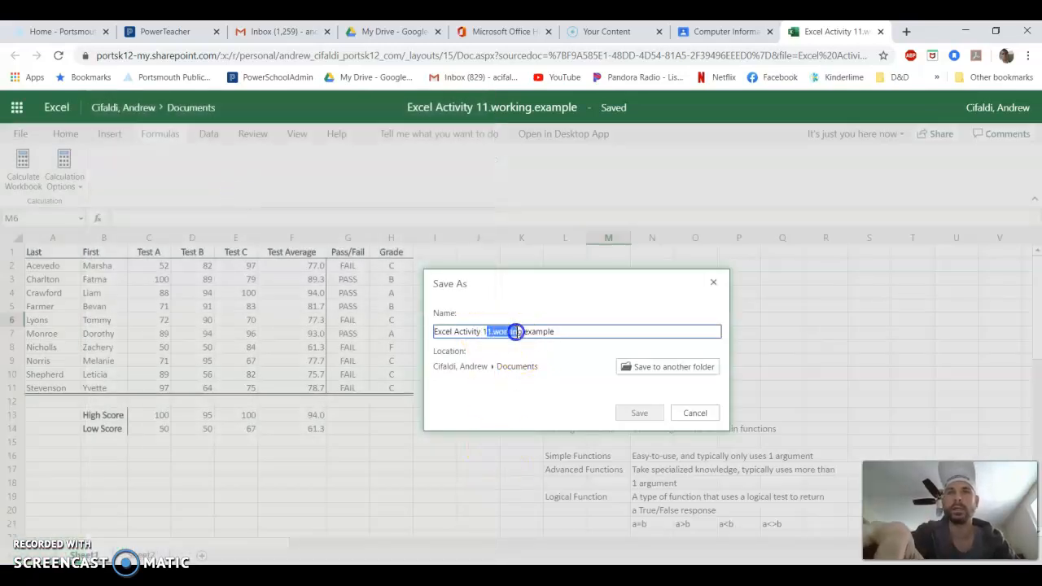
text(12)
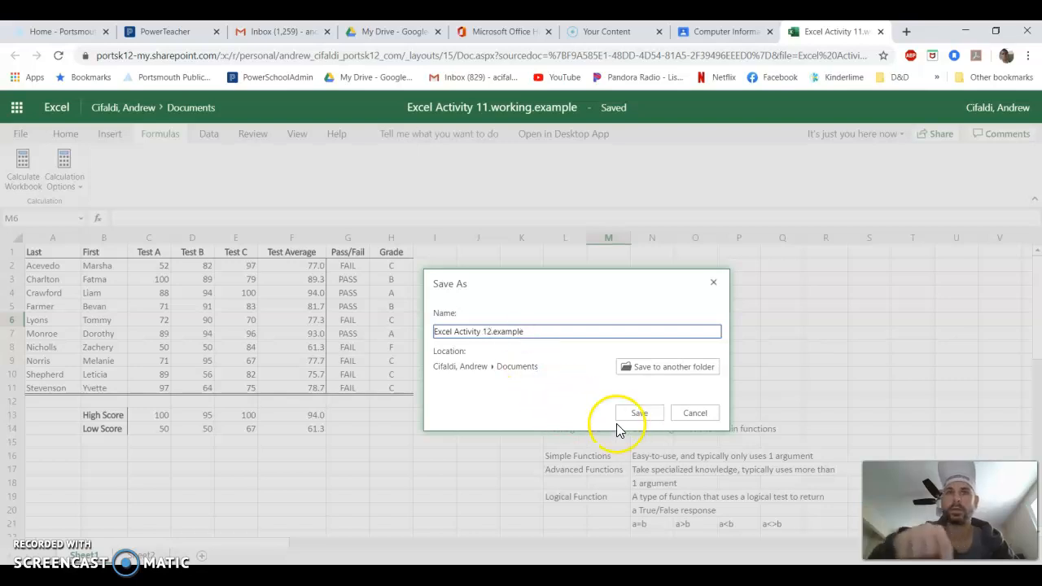
click(637, 415)
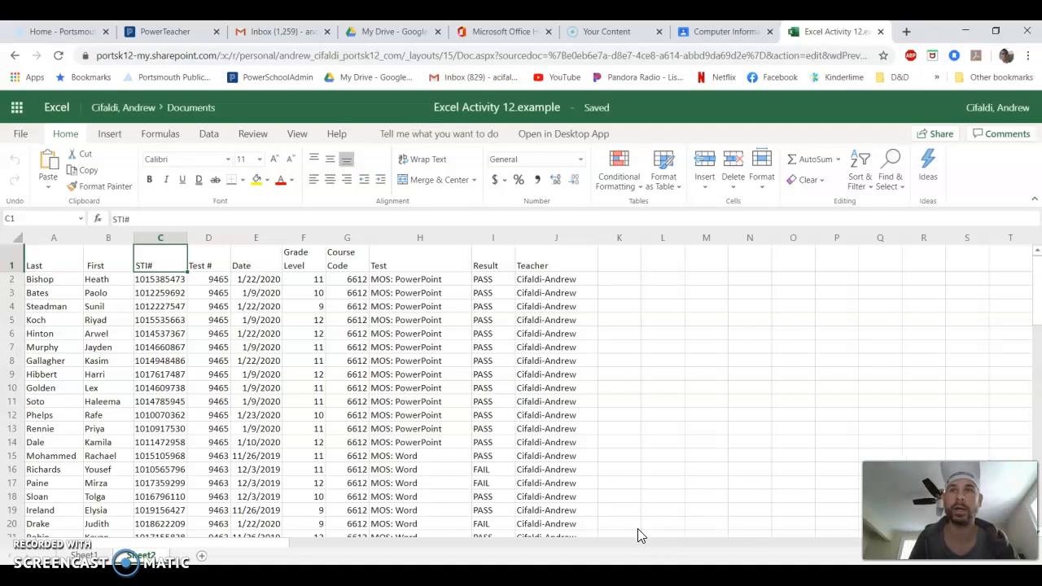
click(84, 555)
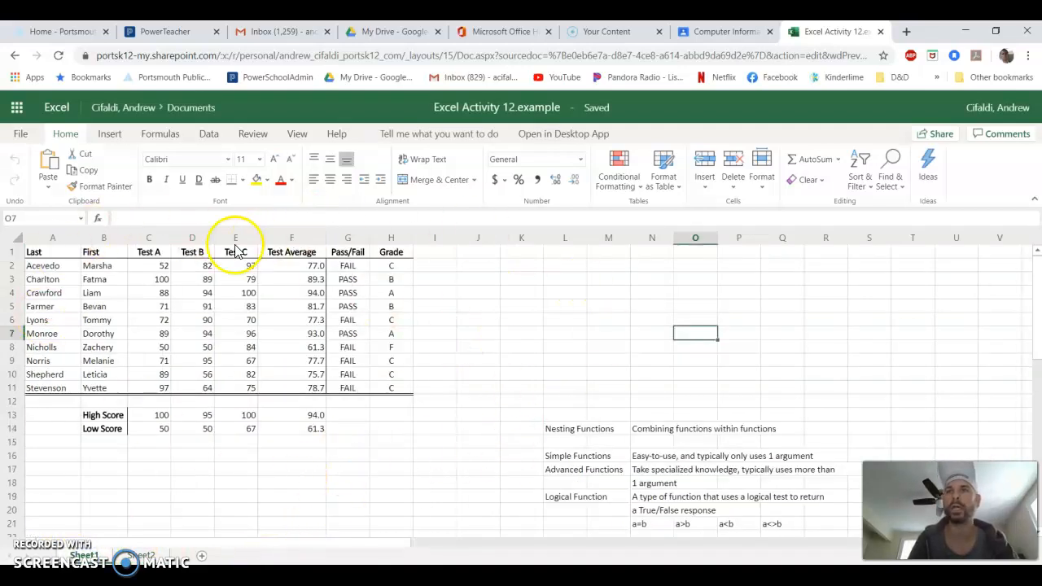
Examine the table's column headings, student rows, Pass/Fail results and the High Score and Low Score labels
drag(40, 266, 386, 386)
click(69, 253)
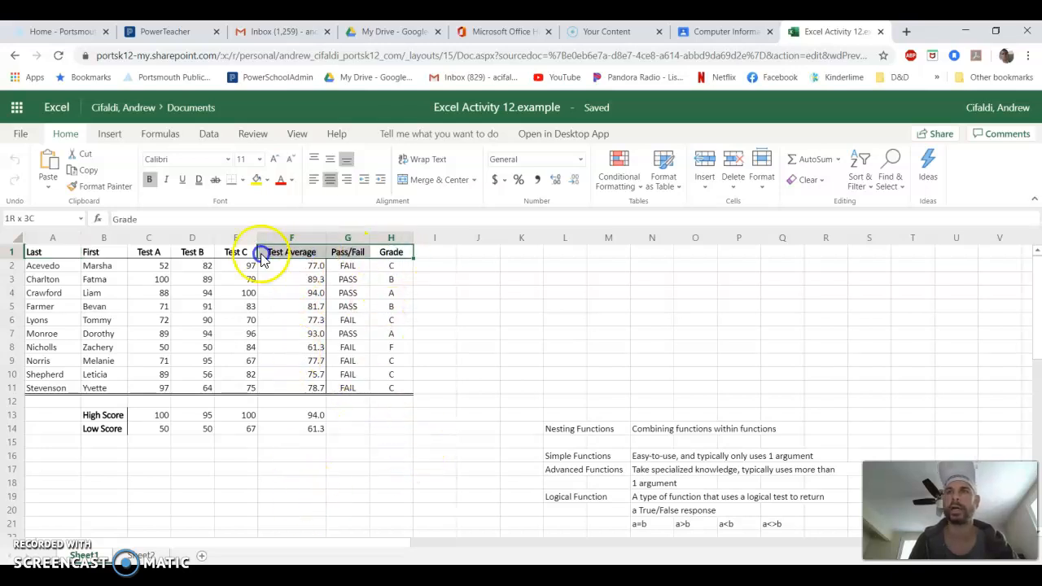
drag(348, 265, 327, 383)
drag(392, 413, 54, 383)
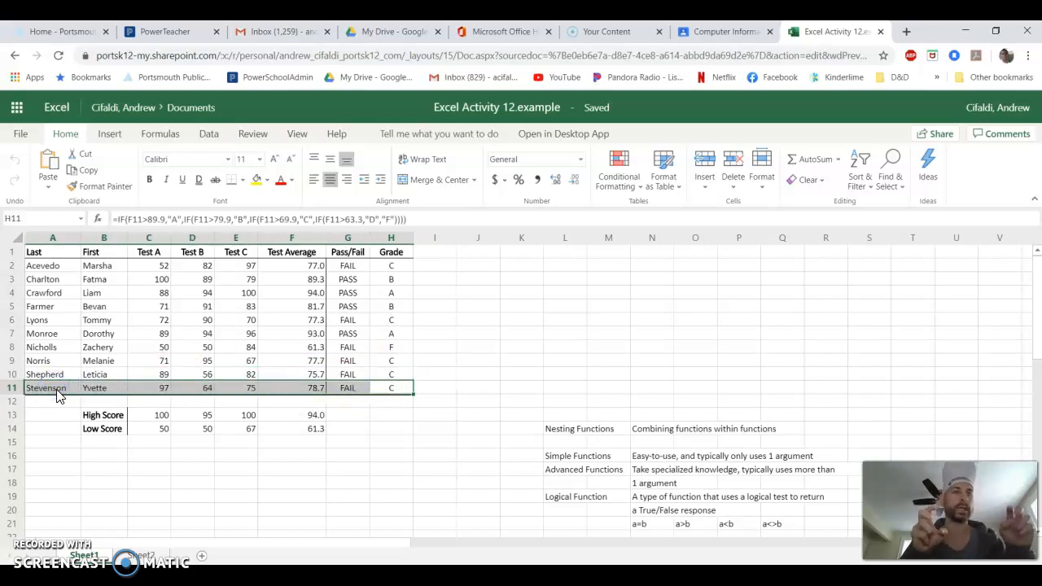
drag(36, 252, 379, 253)
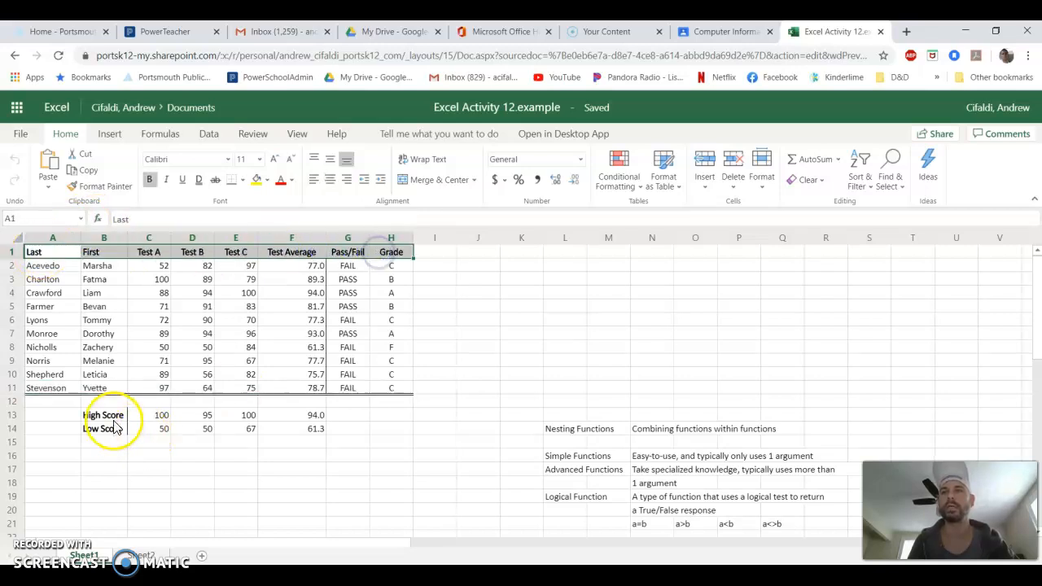
drag(104, 417, 108, 431)
click(148, 483)
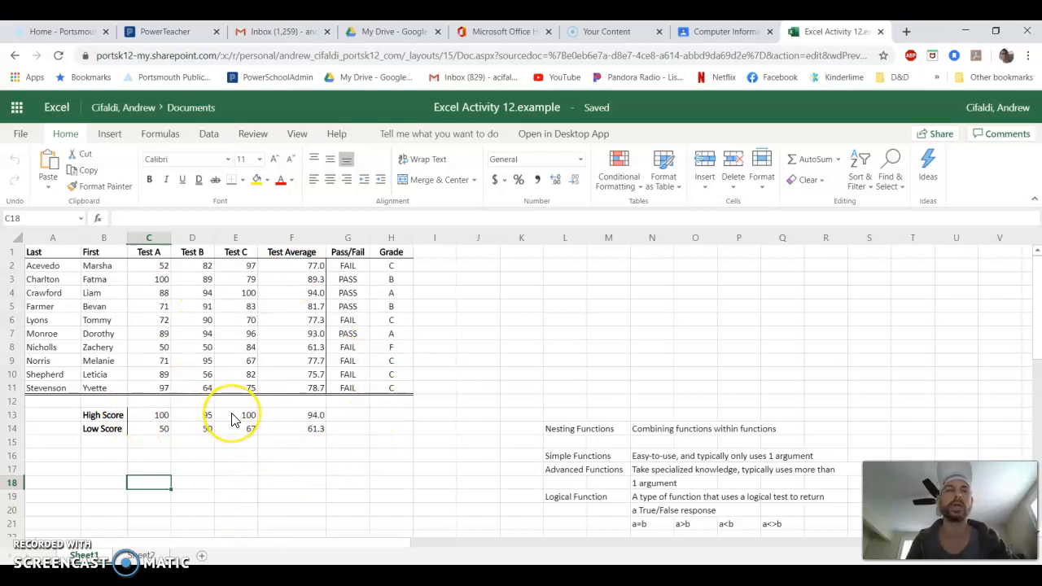
Inspect the Test Average formula in F3 and the High Score and Low Score formulas for Test B
click(305, 281)
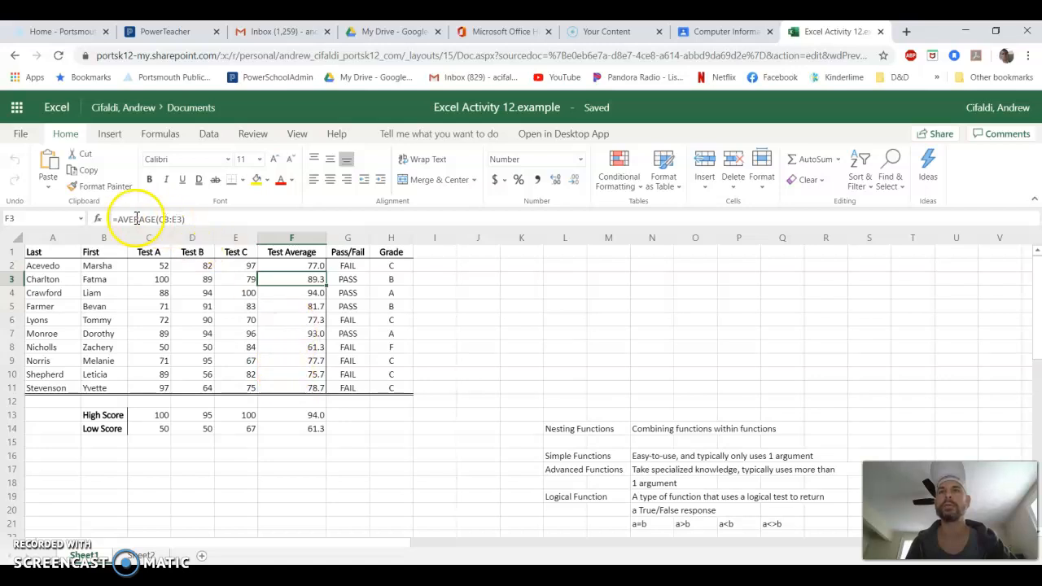
double_click(293, 281)
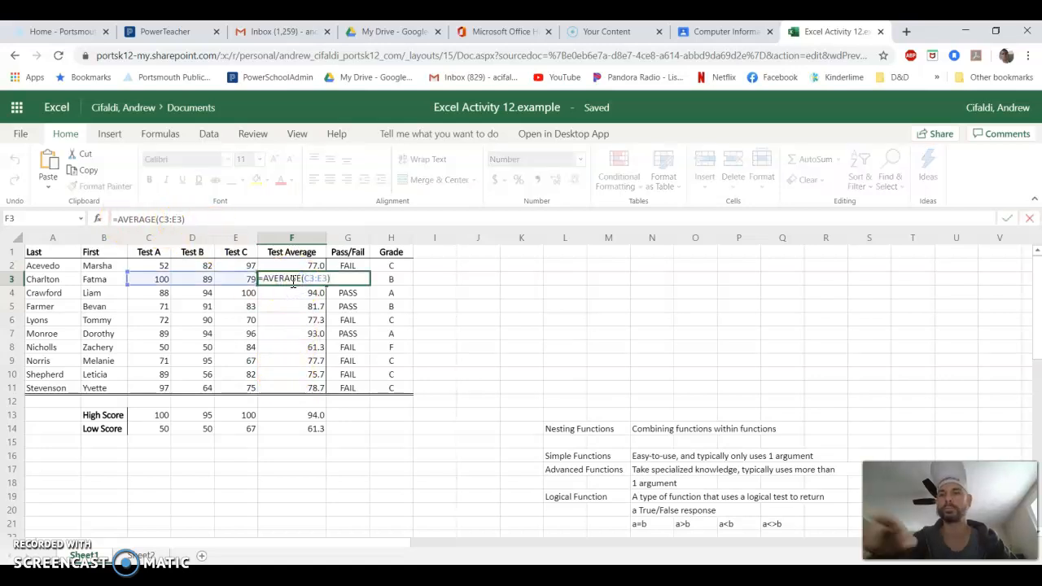
key(Escape)
click(201, 415)
click(212, 439)
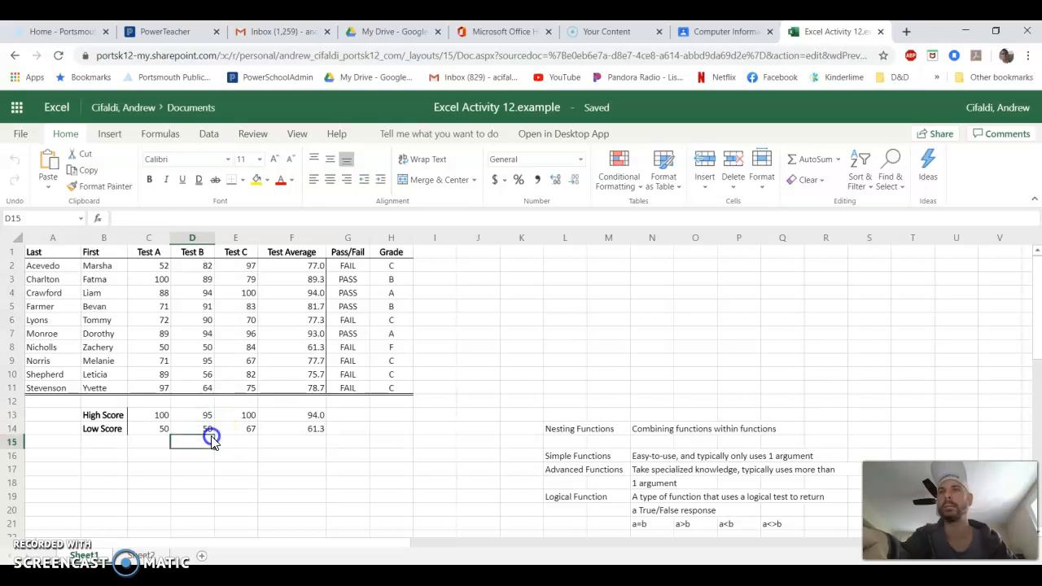
click(206, 425)
click(210, 415)
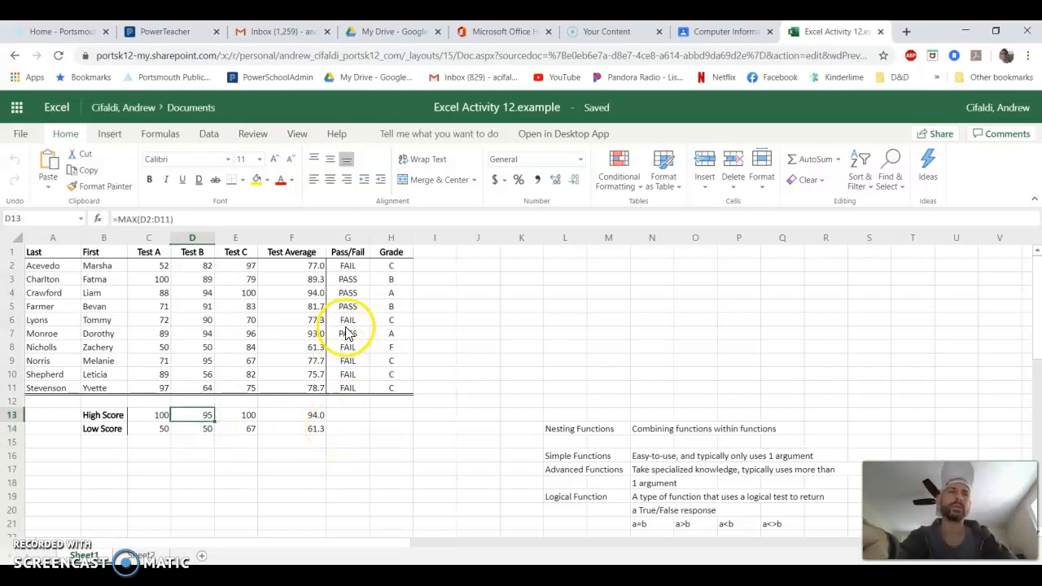
Inspect the IF formula for Pass/Fail in G4 and the nested IF formula for Grade in H4
click(361, 291)
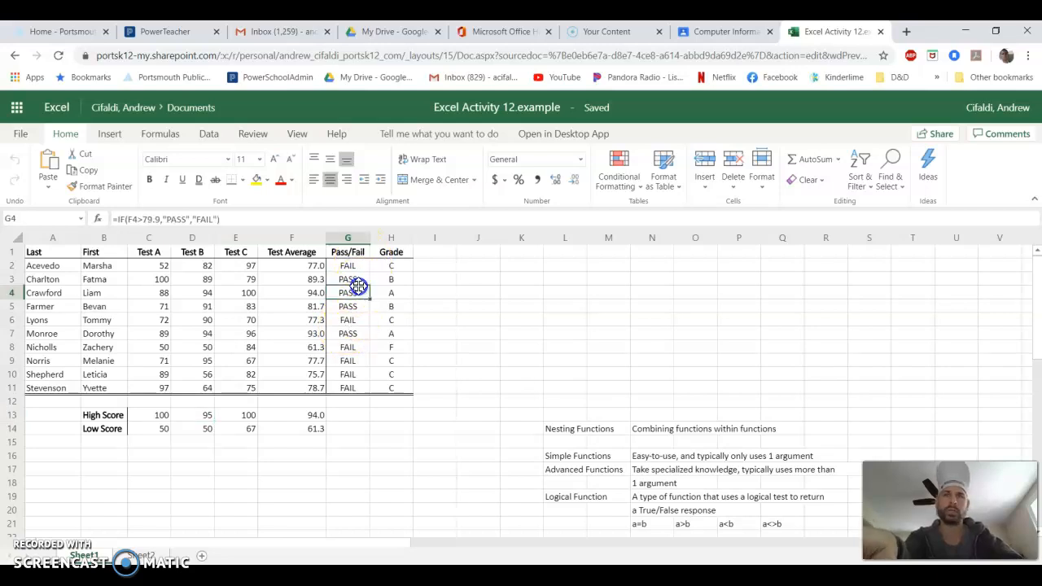
double_click(355, 296)
click(298, 293)
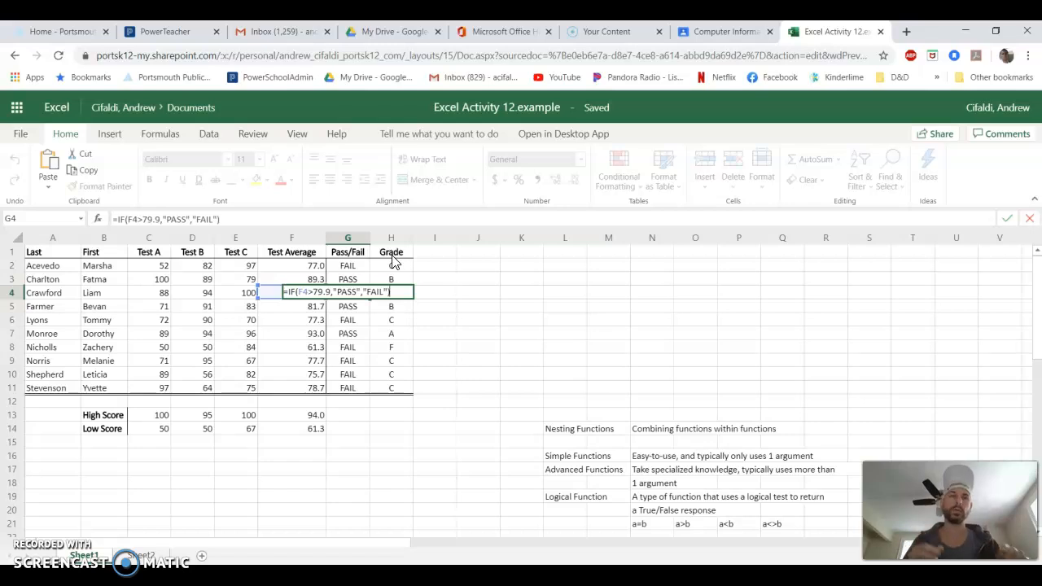
key(ctrl+Return)
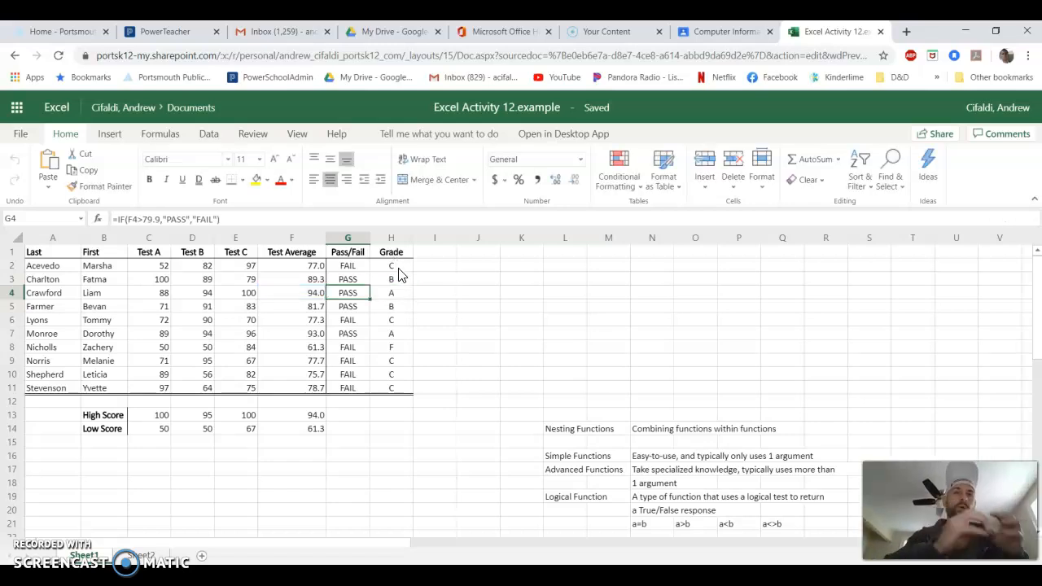
click(391, 295)
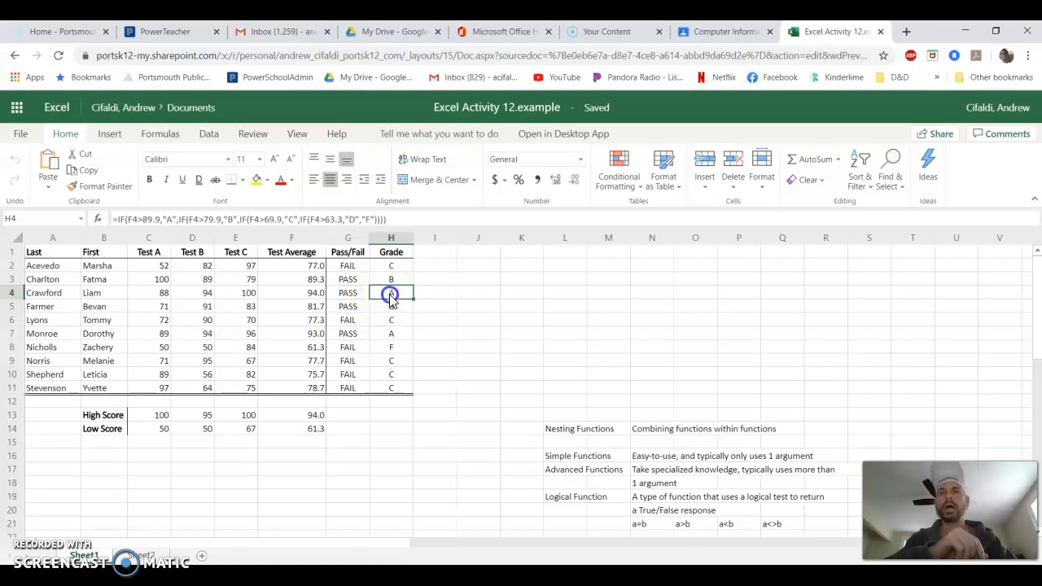
double_click(390, 297)
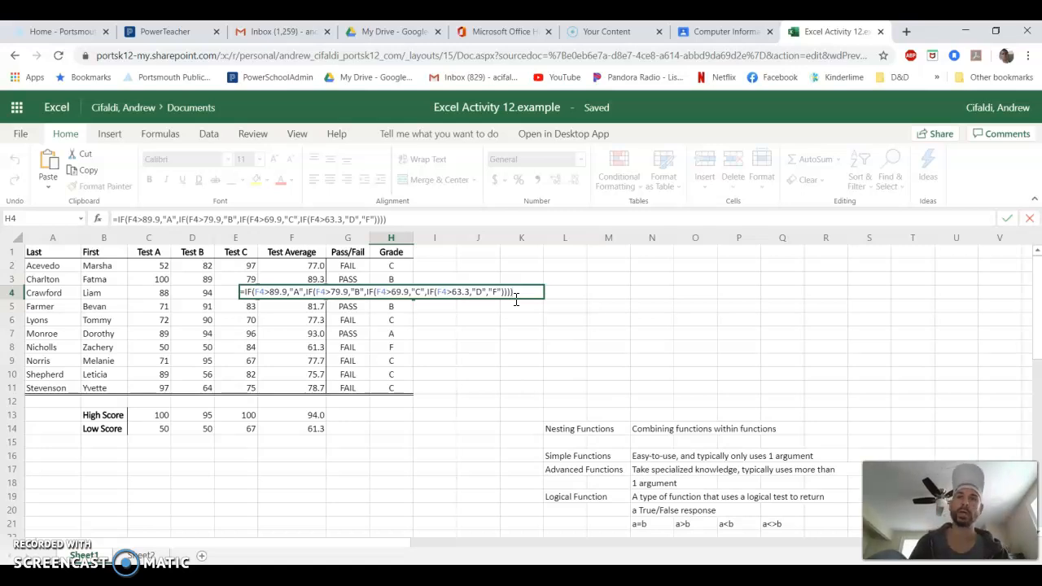
key(Escape)
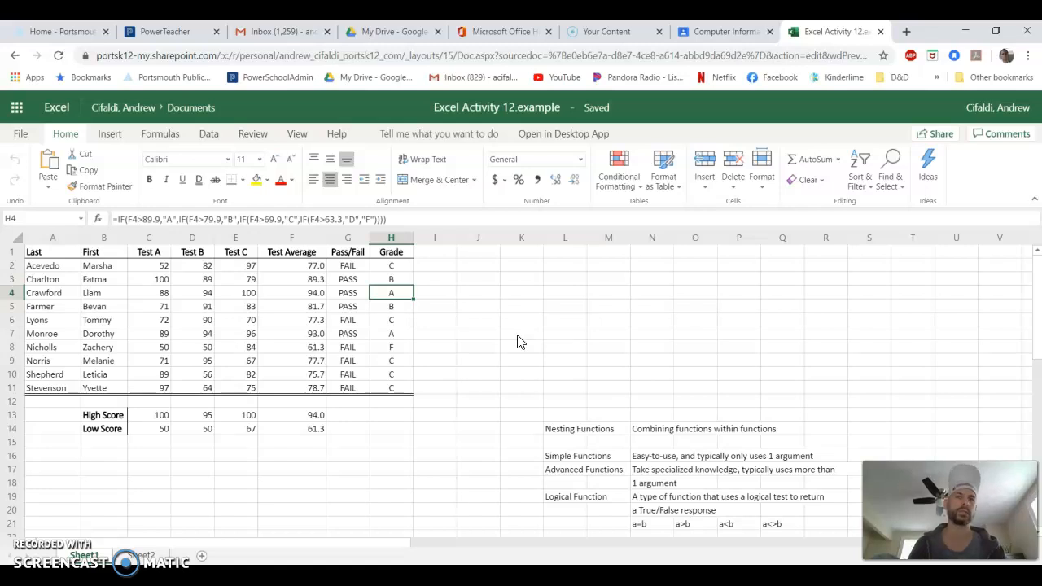
drag(134, 264, 312, 387)
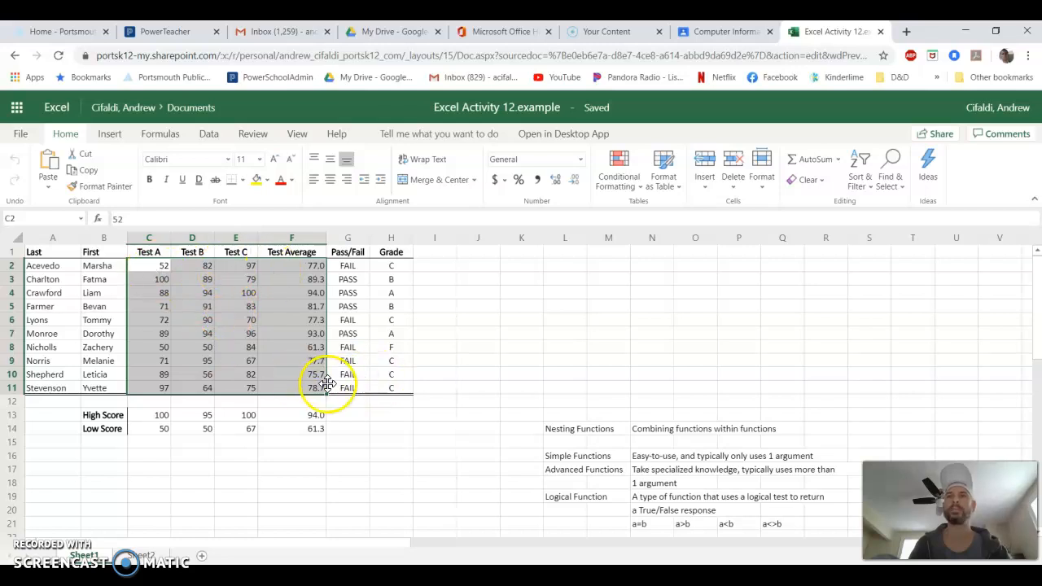
drag(48, 266, 388, 390)
click(469, 387)
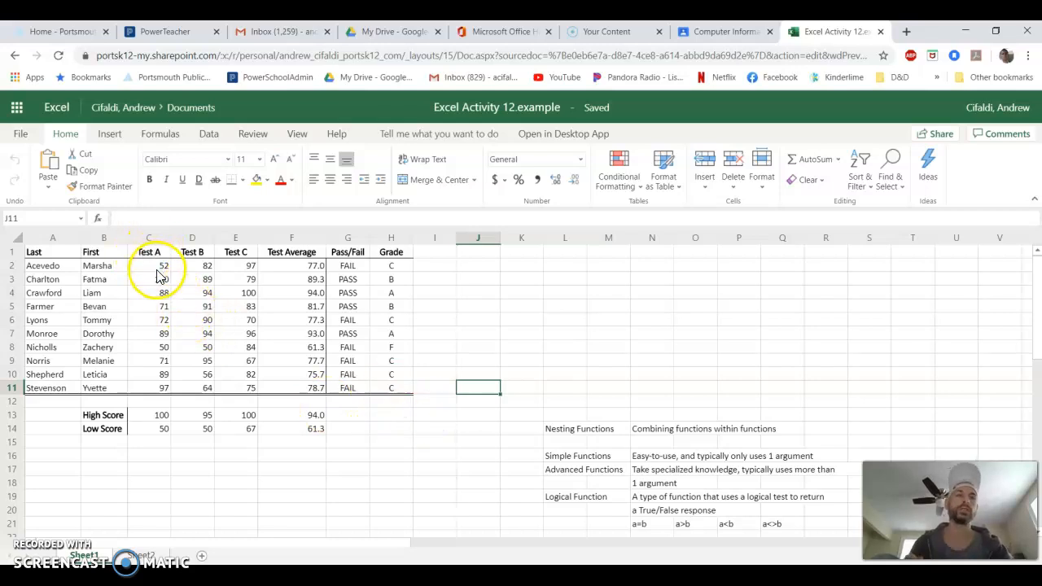
drag(153, 269, 300, 396)
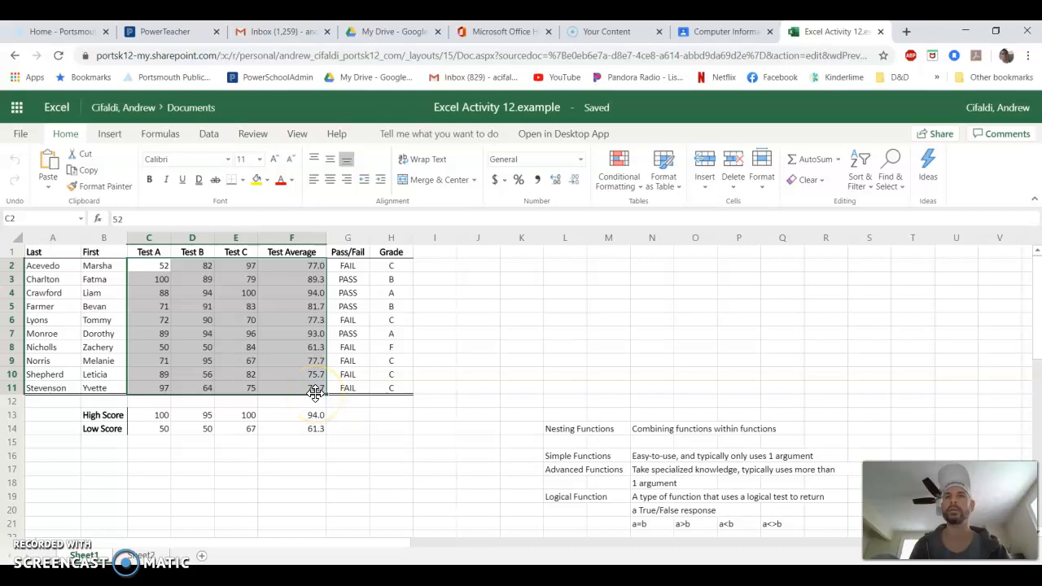
click(389, 428)
Highlight test scores greater than 89 in C2:E11 with Green Fill with Dark Green Text using conditional formatting
drag(149, 265, 250, 390)
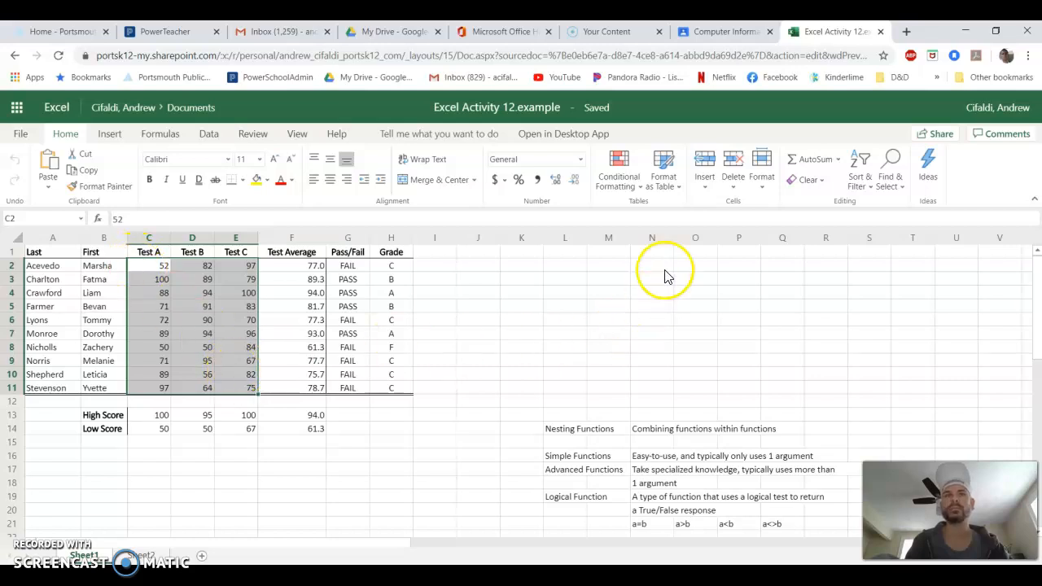
click(620, 179)
click(634, 213)
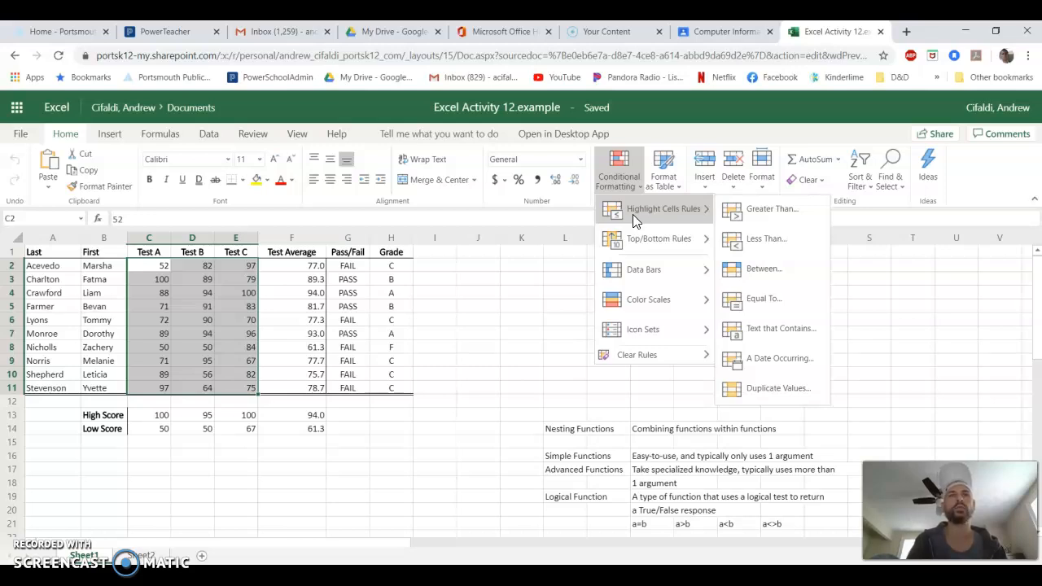
click(768, 210)
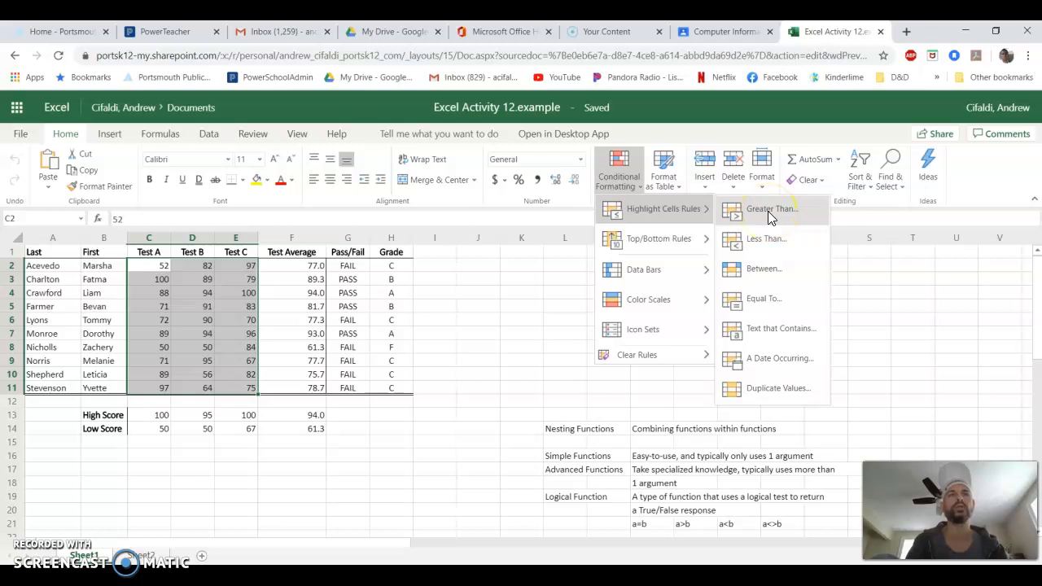
click(768, 211)
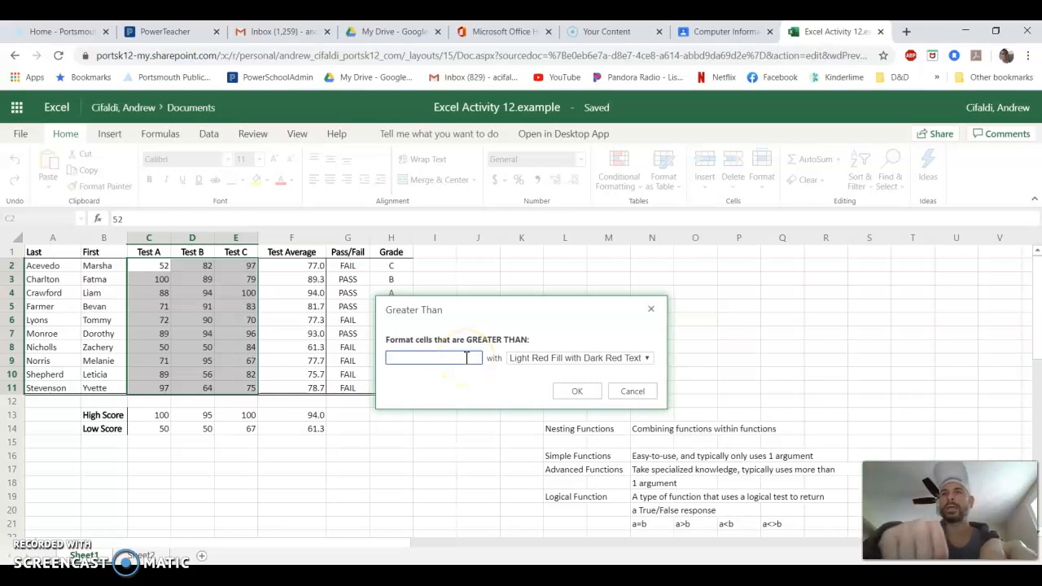
text(89)
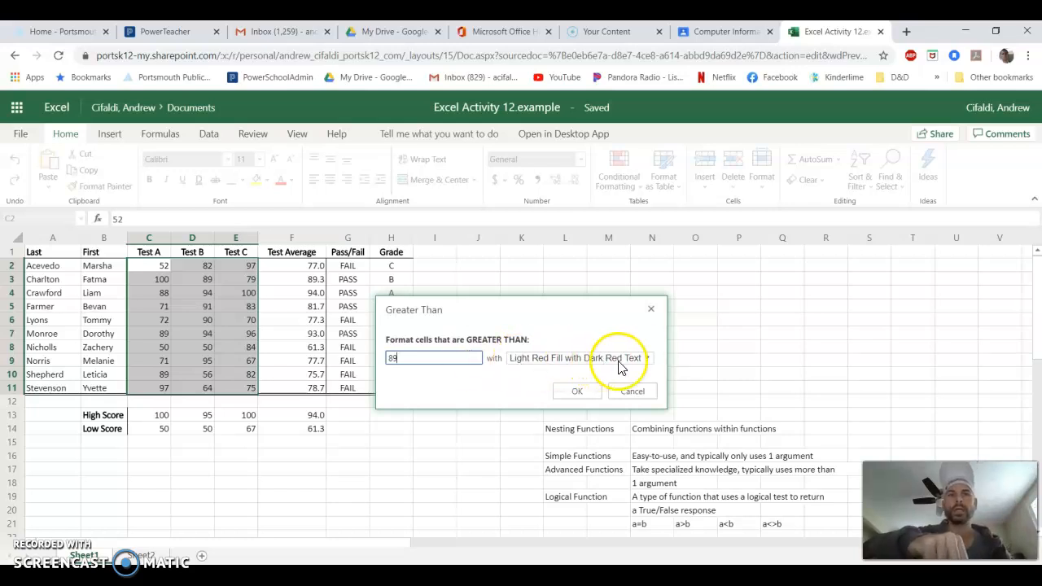
click(643, 358)
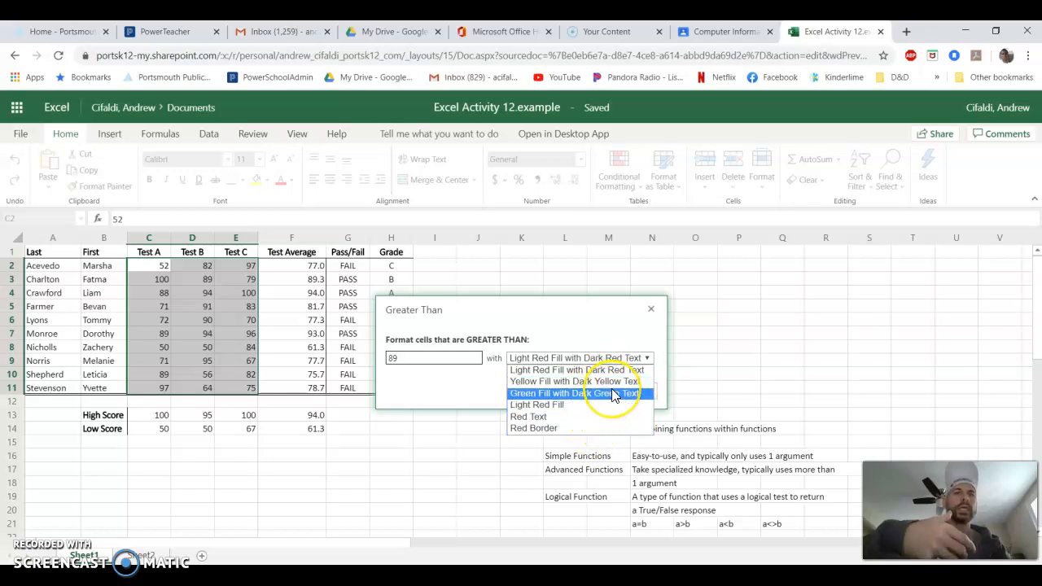
click(539, 394)
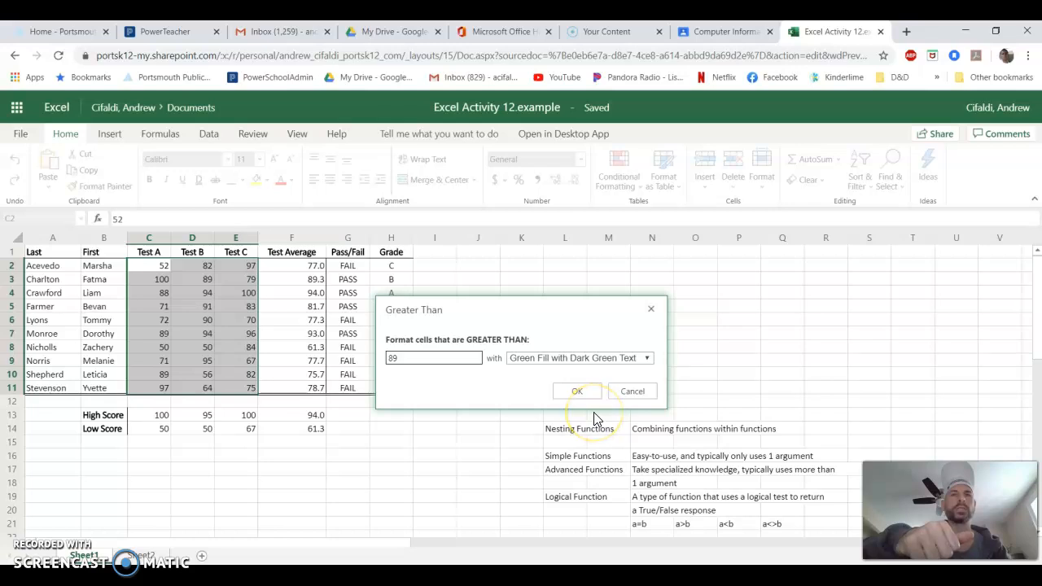
click(570, 392)
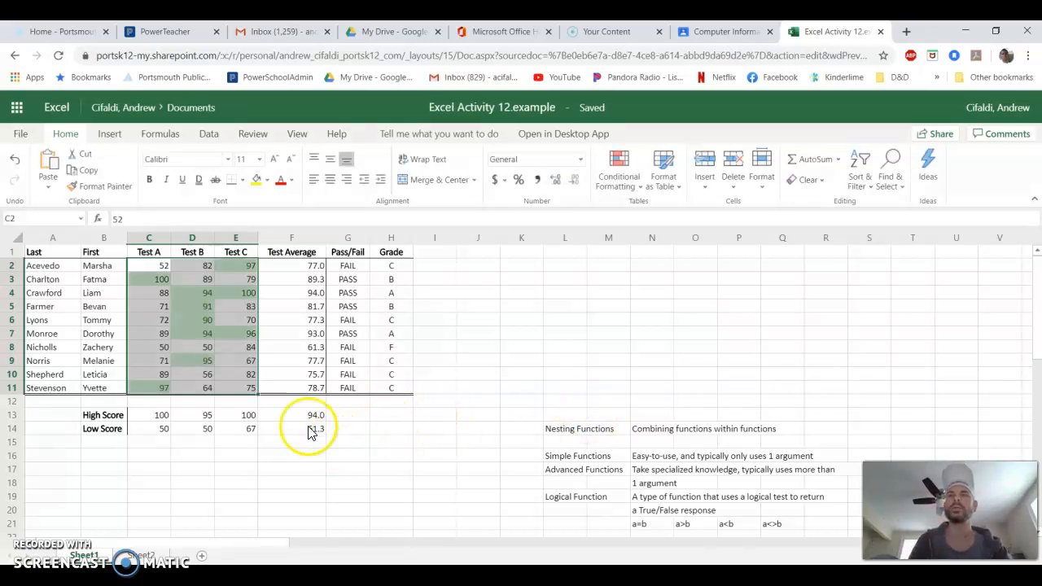
click(249, 347)
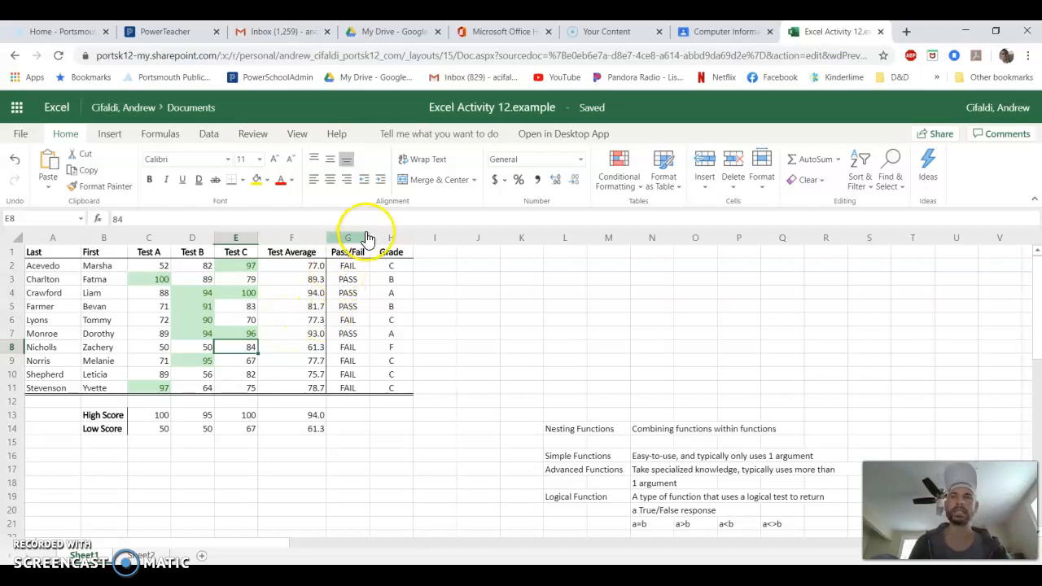
Add a Less Than rule to test scores C2:E11 that formats values below 64 with Light Red Fill with Dark Red Text
click(150, 266)
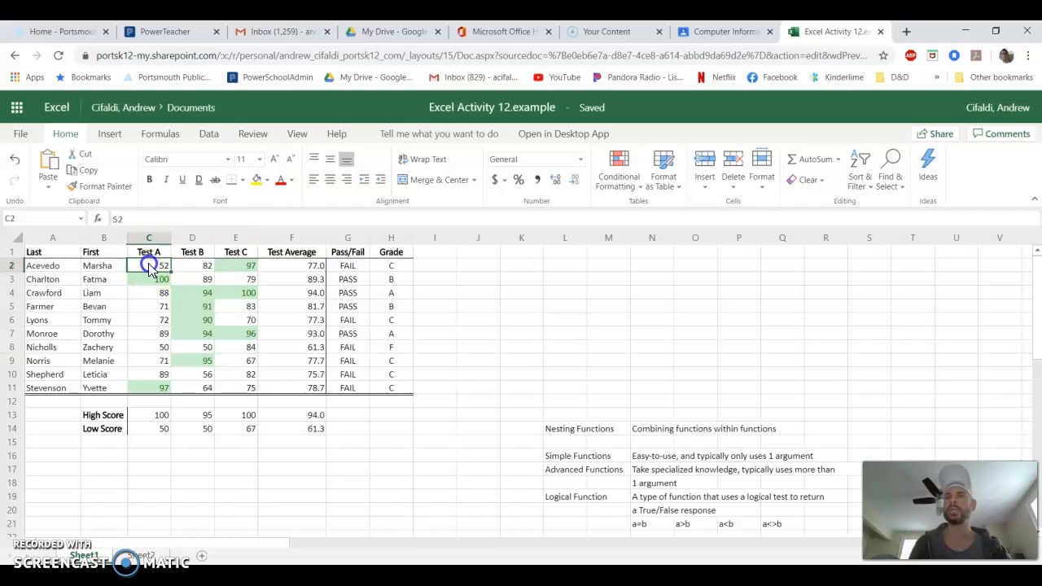
drag(225, 277, 249, 391)
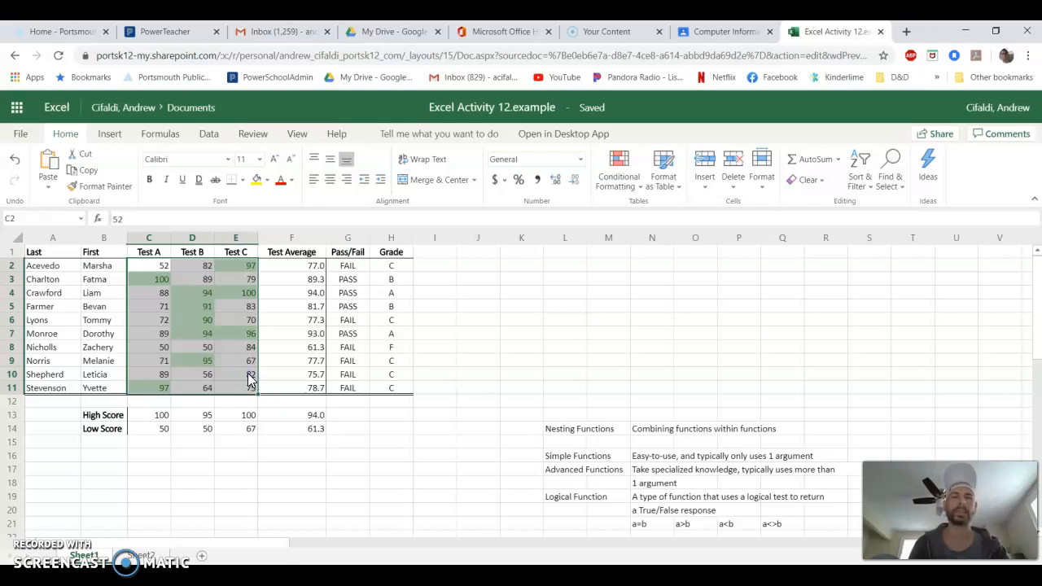
click(632, 186)
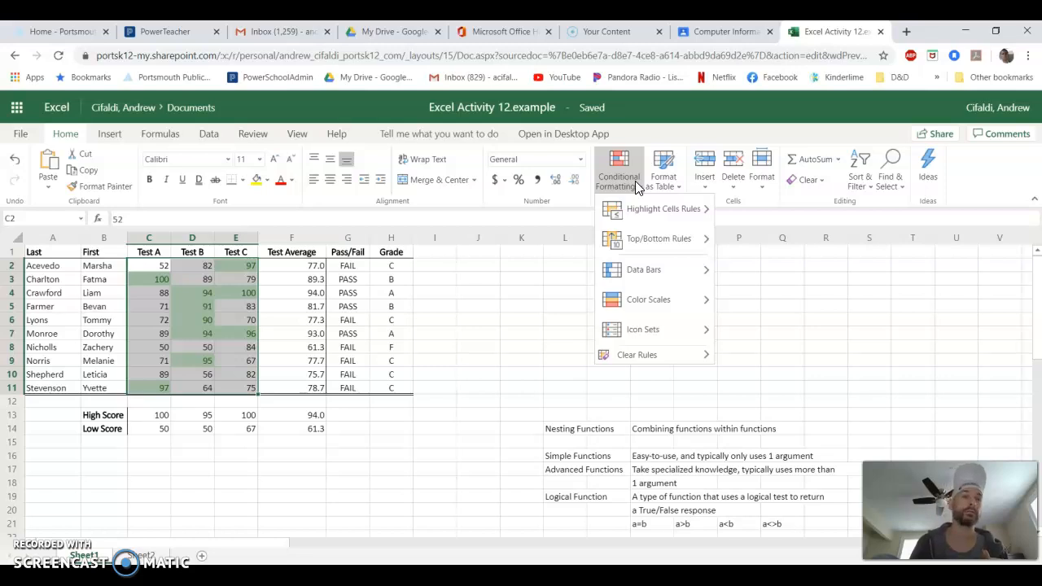
click(874, 219)
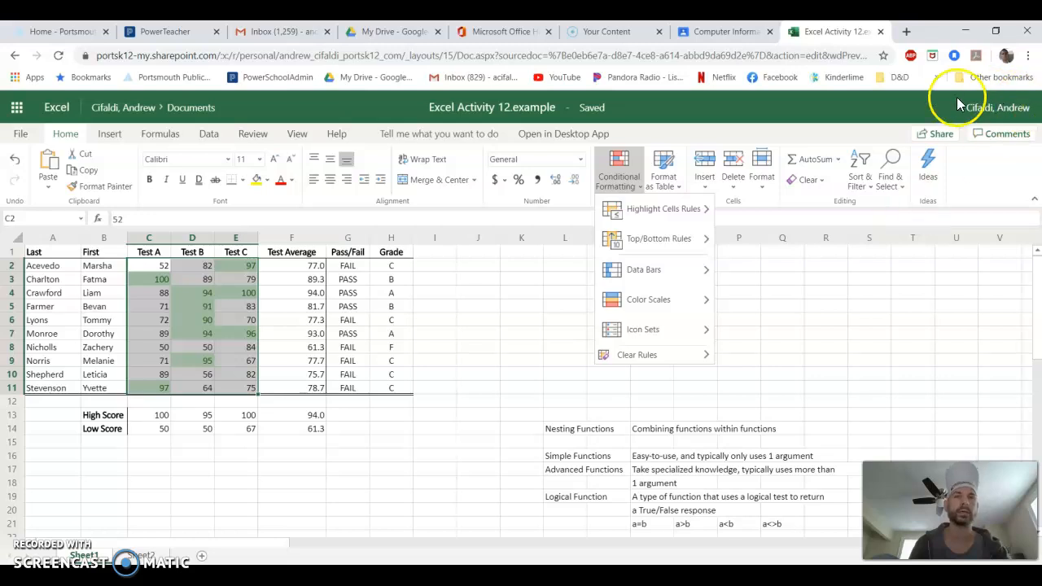
mouse_move(633, 267)
mouse_move(643, 213)
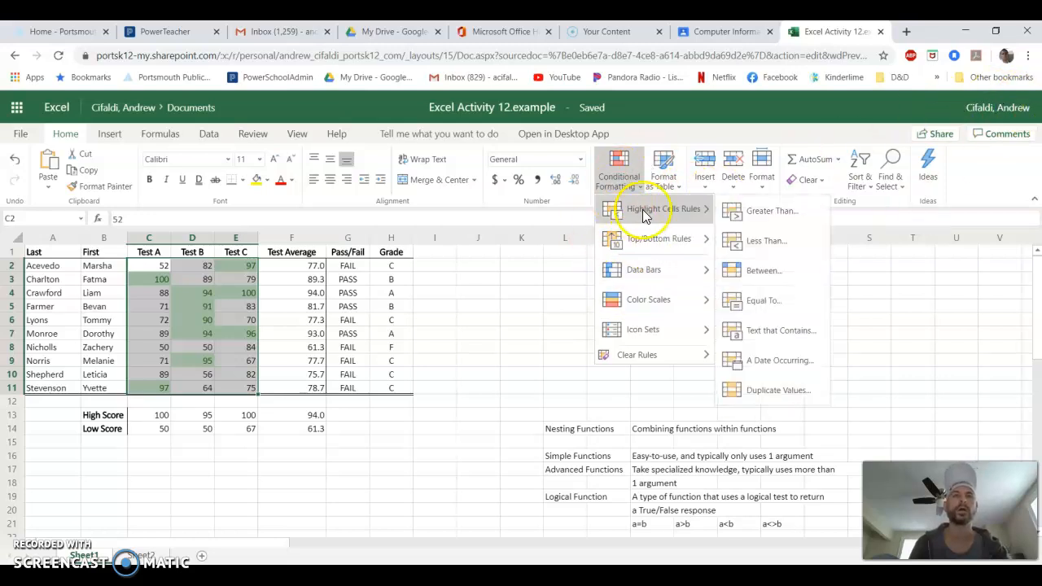
mouse_move(651, 238)
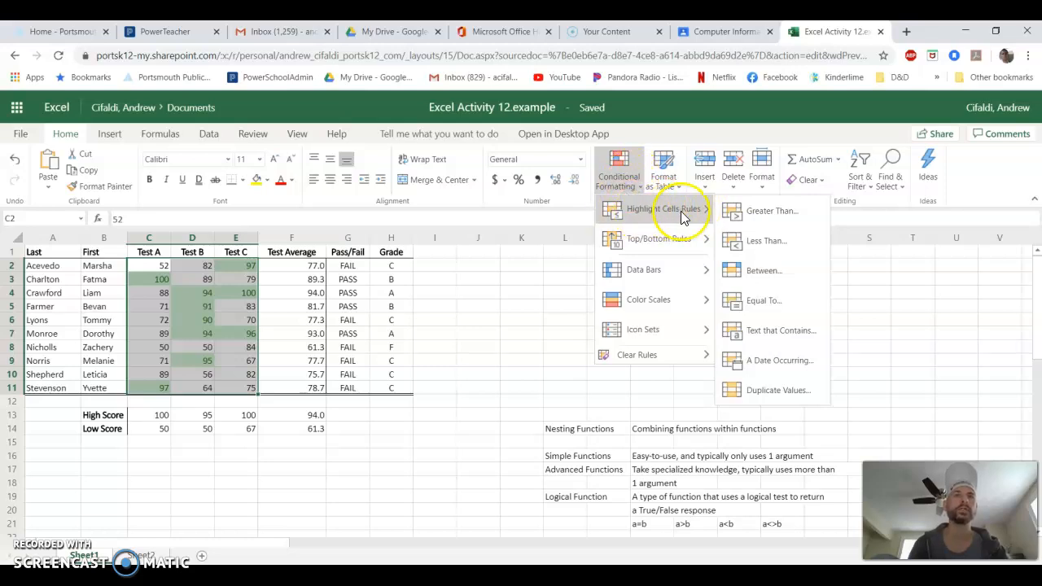
click(765, 242)
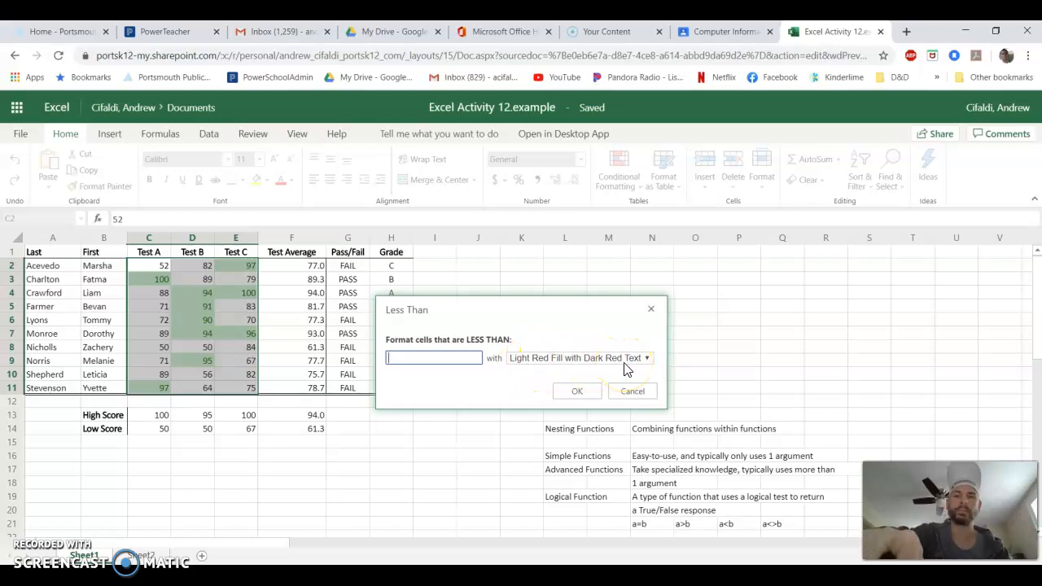
click(444, 357)
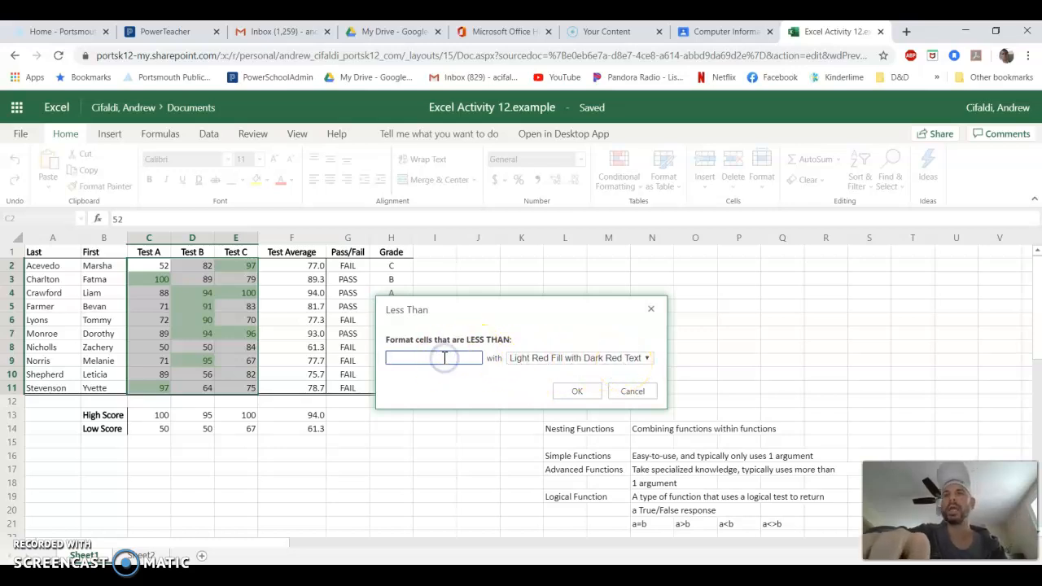
text(64)
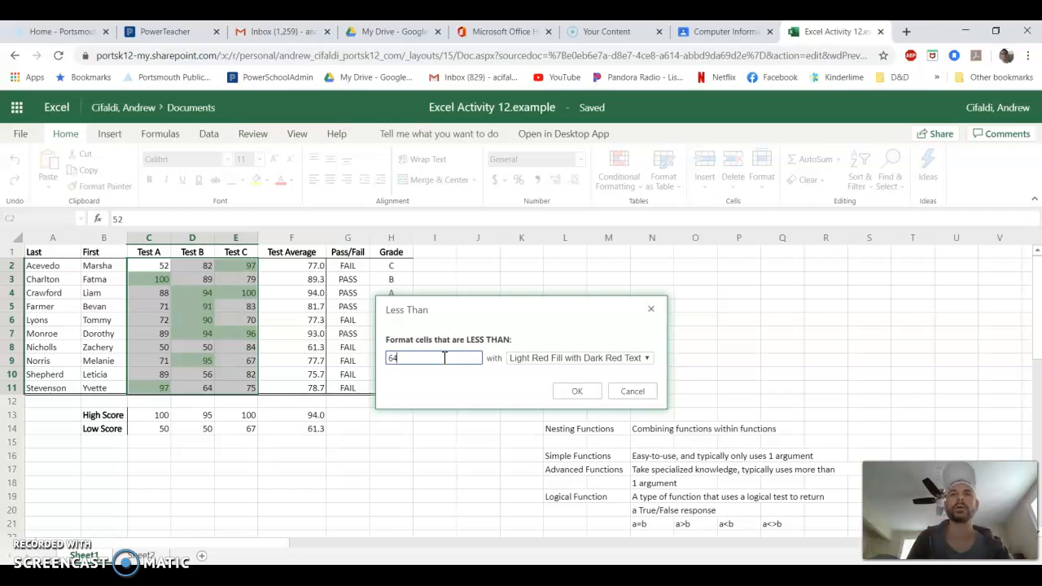
click(578, 394)
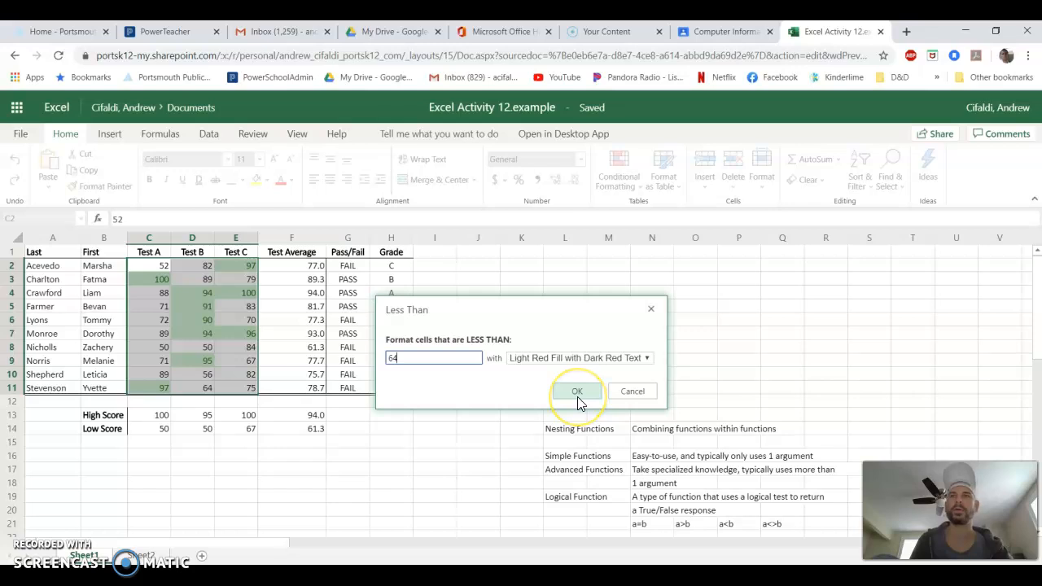
click(421, 446)
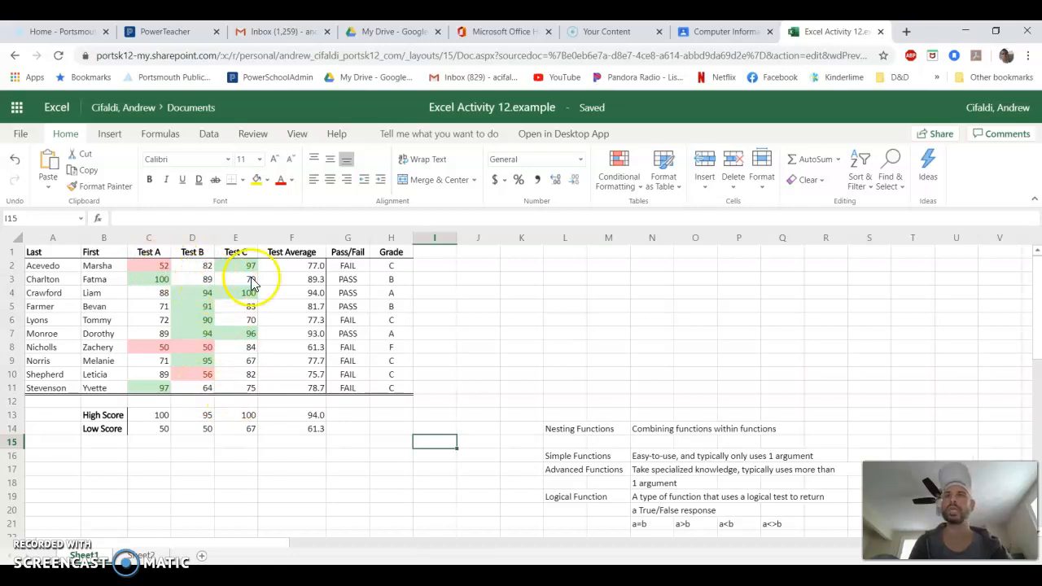
Change the Test B score in D3 to 90 to test the greater-than rule
click(204, 280)
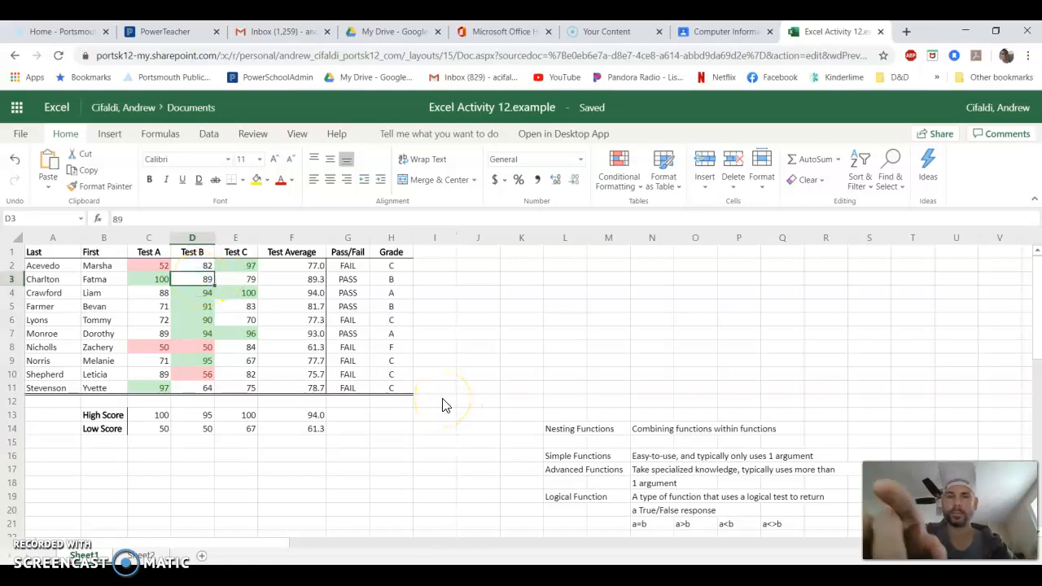
text(9)
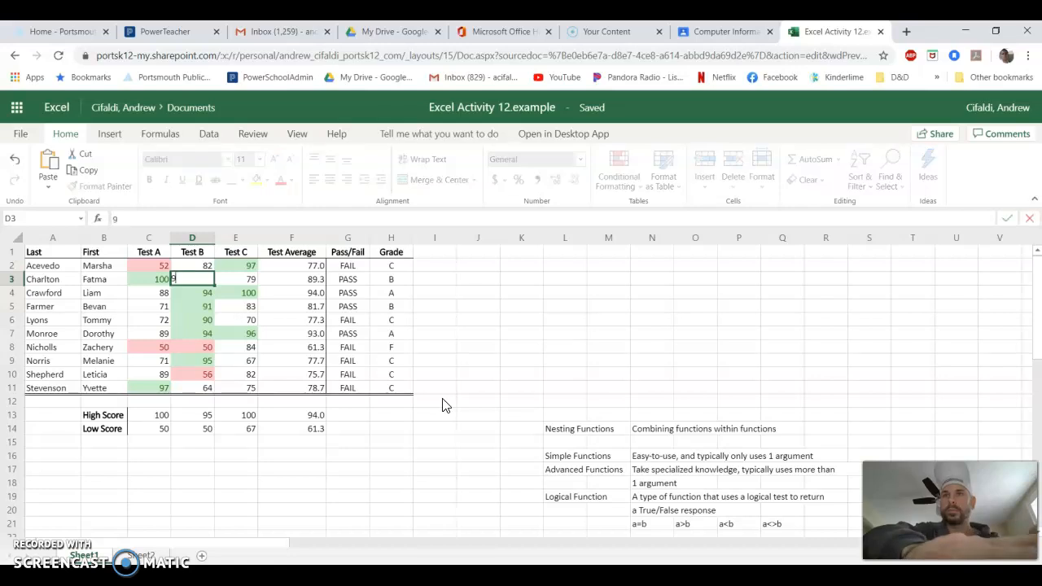
text(0)
key(Return)
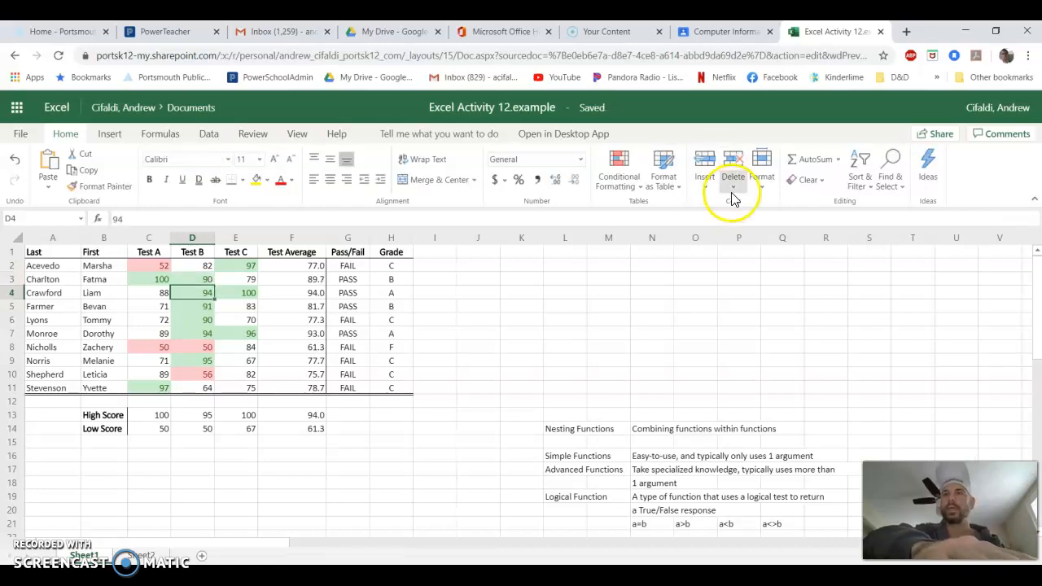
click(208, 281)
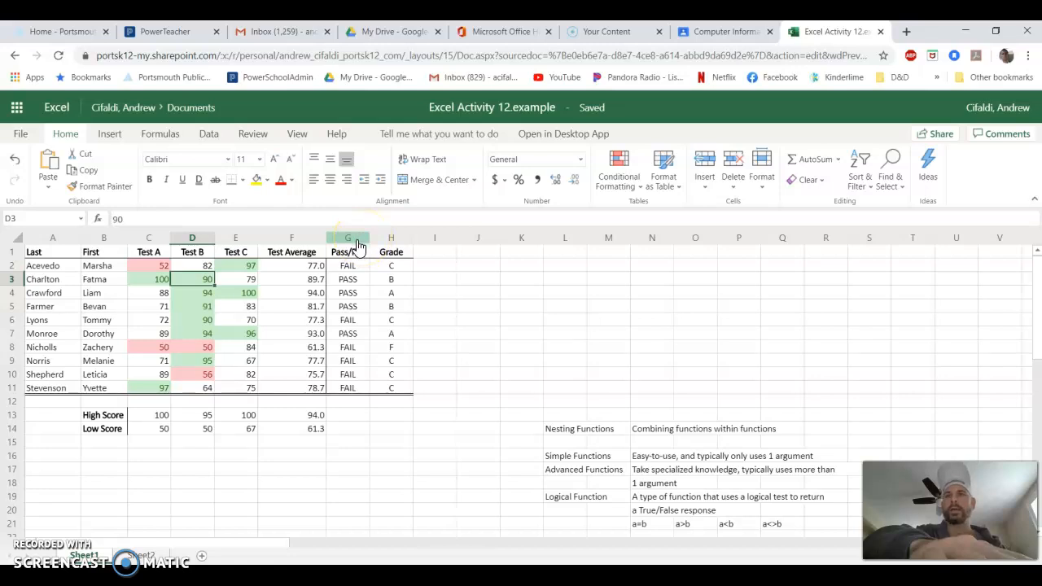
Change the Test C score in E9 to 63 to test the less-than rule
click(253, 363)
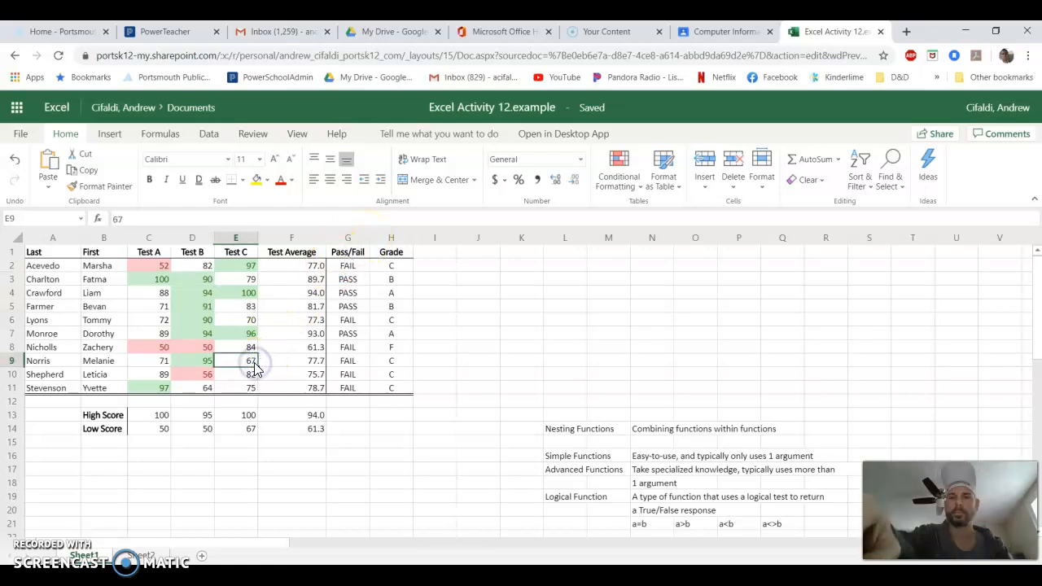
text(6)
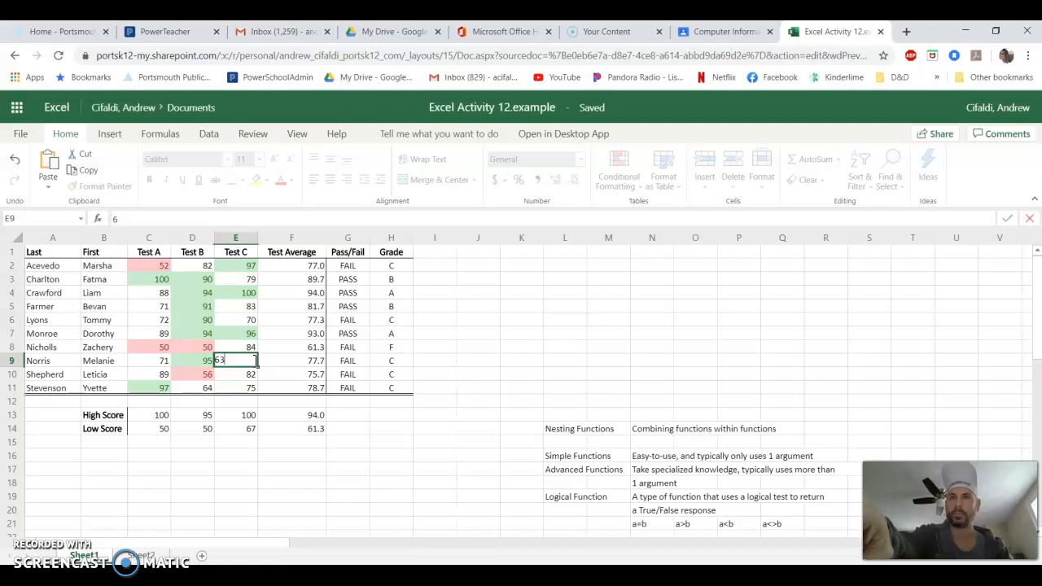
key(Return)
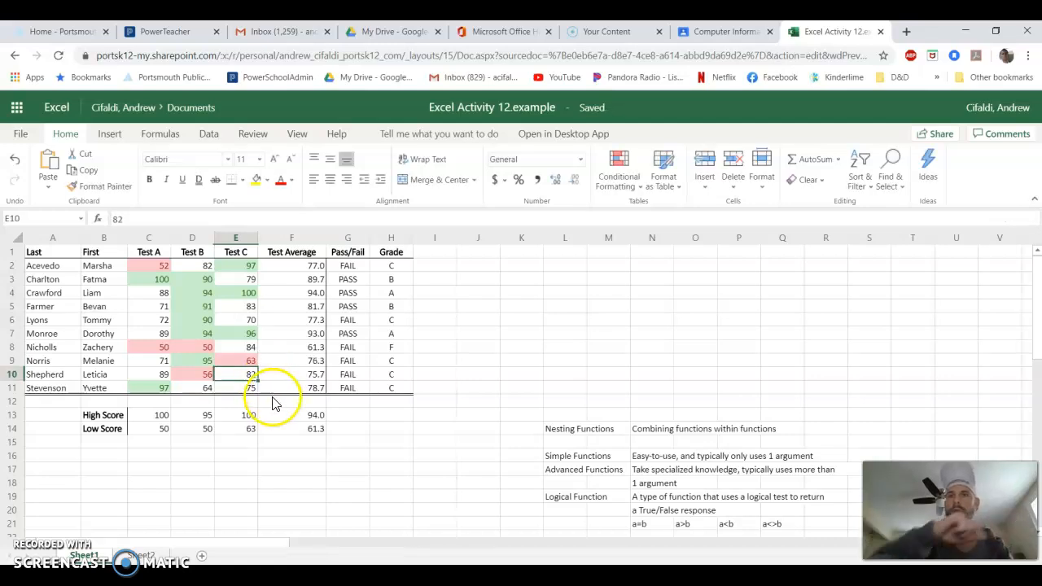
click(250, 364)
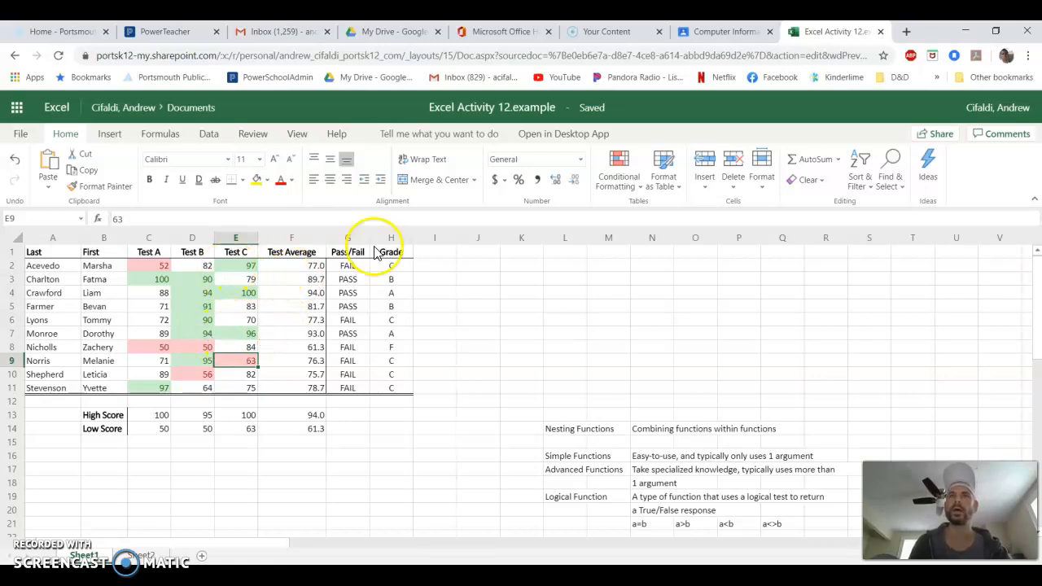
drag(160, 267, 249, 375)
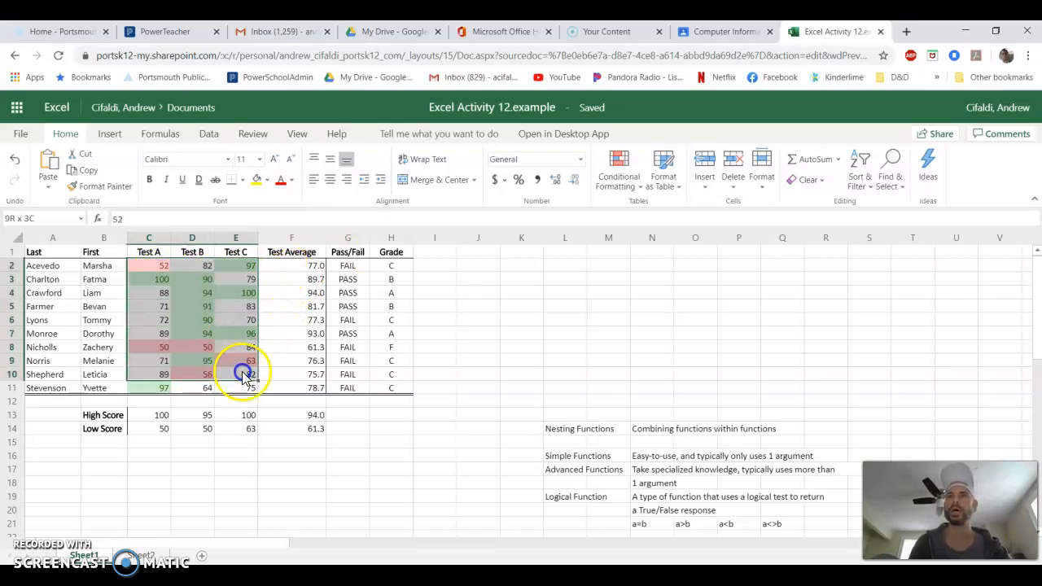
click(635, 188)
mouse_move(665, 213)
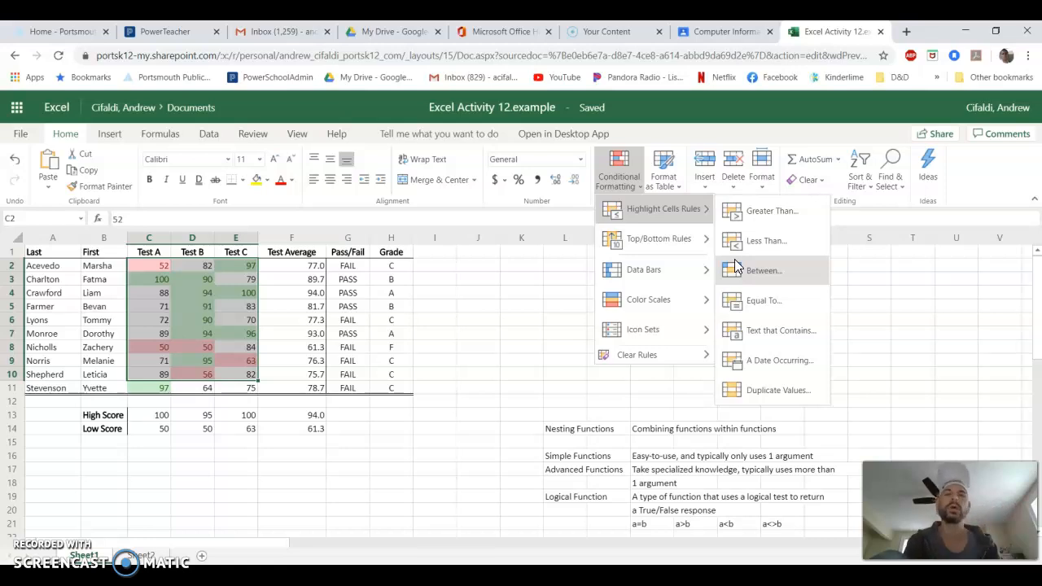
click(743, 312)
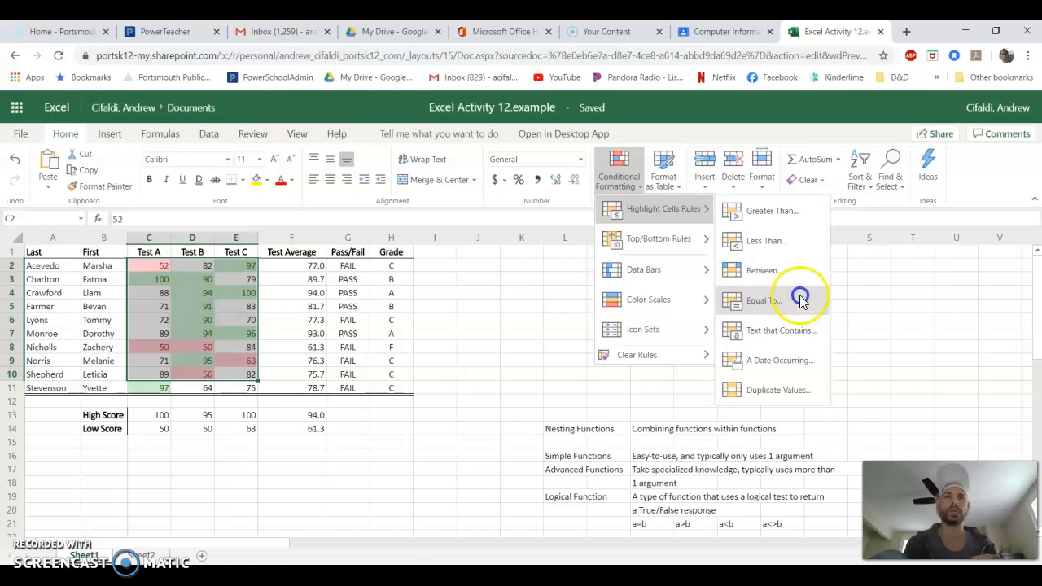
click(445, 290)
Add an Equal To rule to the Pass/Fail results G2:G11 that formats PASS with Green Fill with Dark Green Text
drag(348, 265, 348, 382)
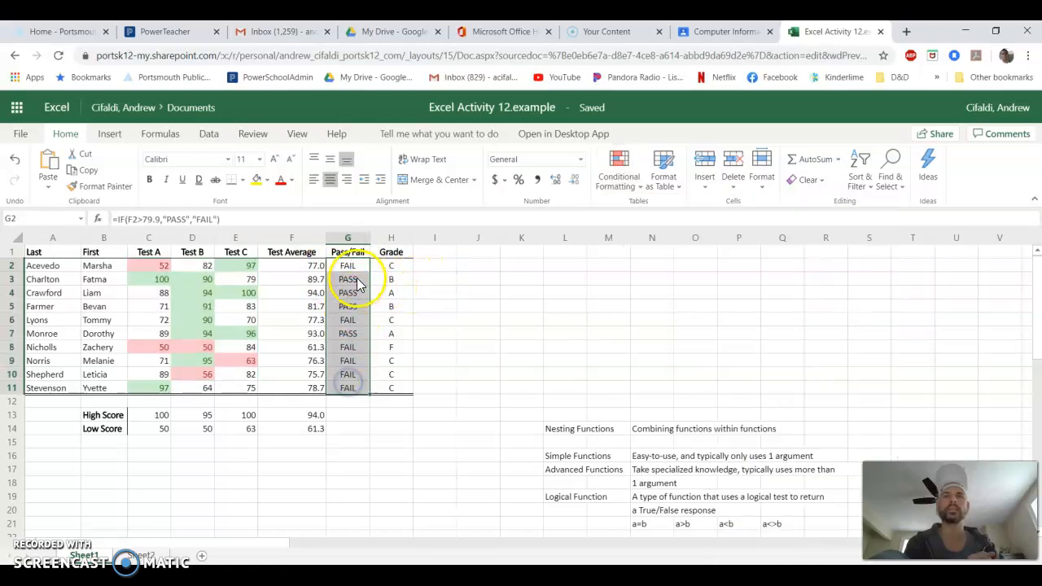
click(622, 171)
mouse_move(658, 270)
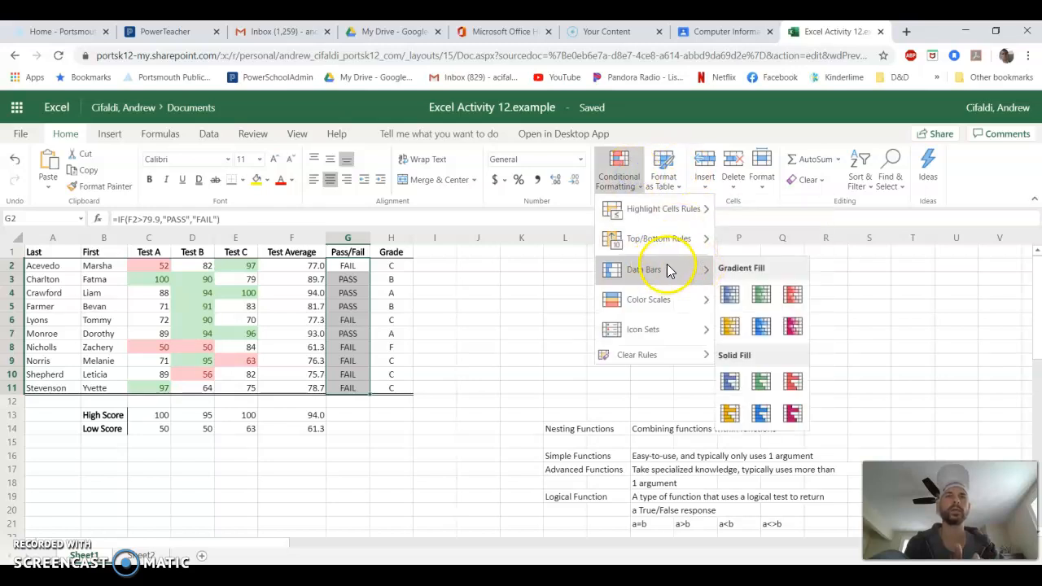
click(746, 303)
click(473, 359)
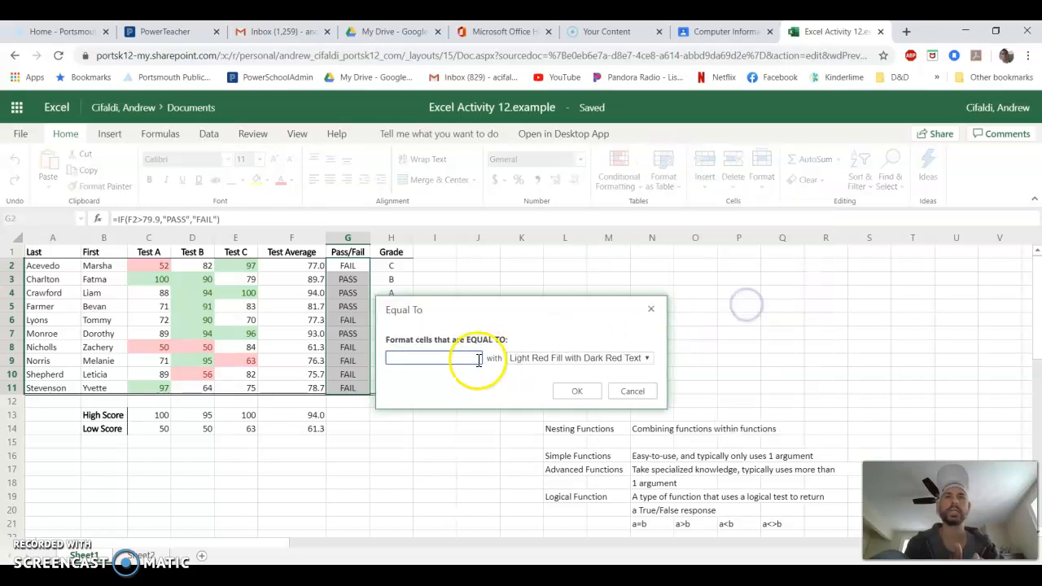
text(PASS)
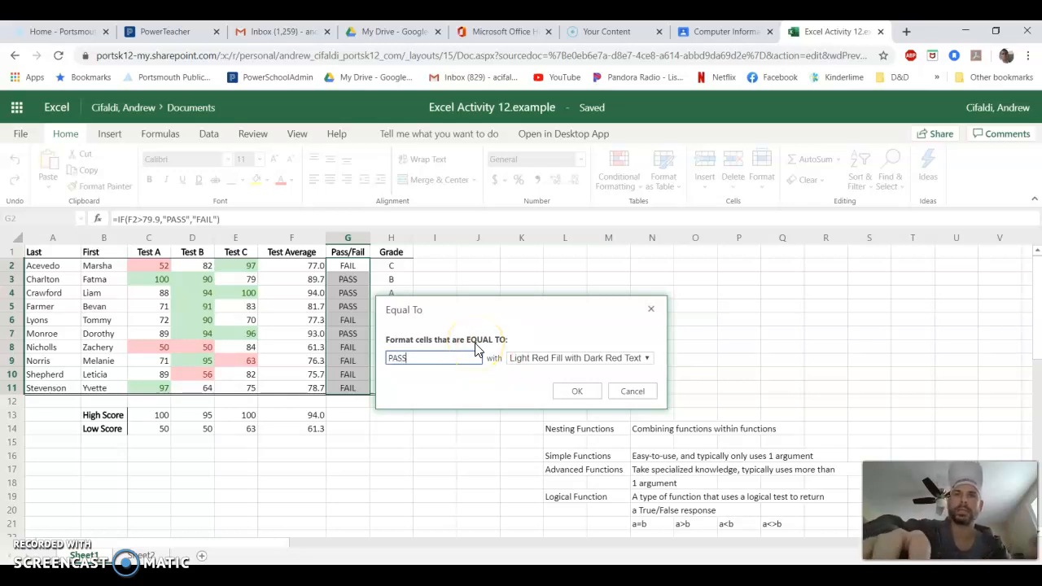
click(588, 359)
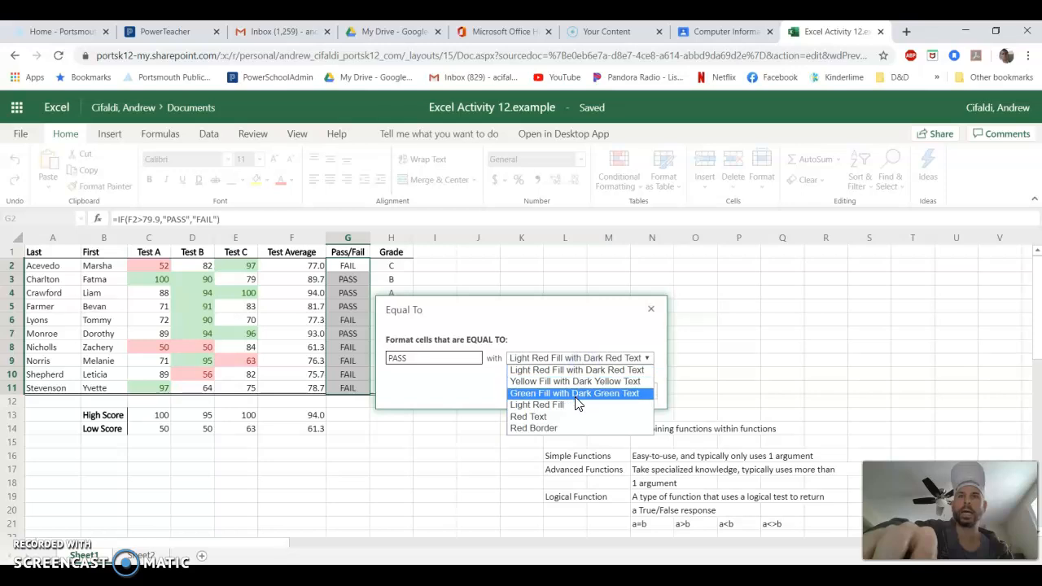
click(575, 394)
click(569, 394)
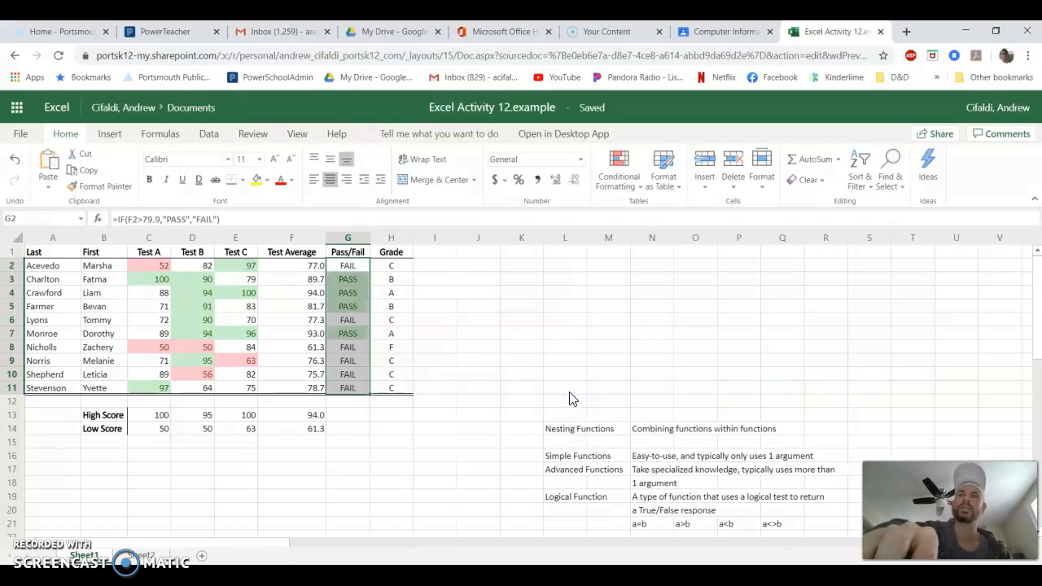
Try to add an Equal To rule for the FAIL results in G2:G11 with Light Red Fill with Dark Red Text
click(637, 168)
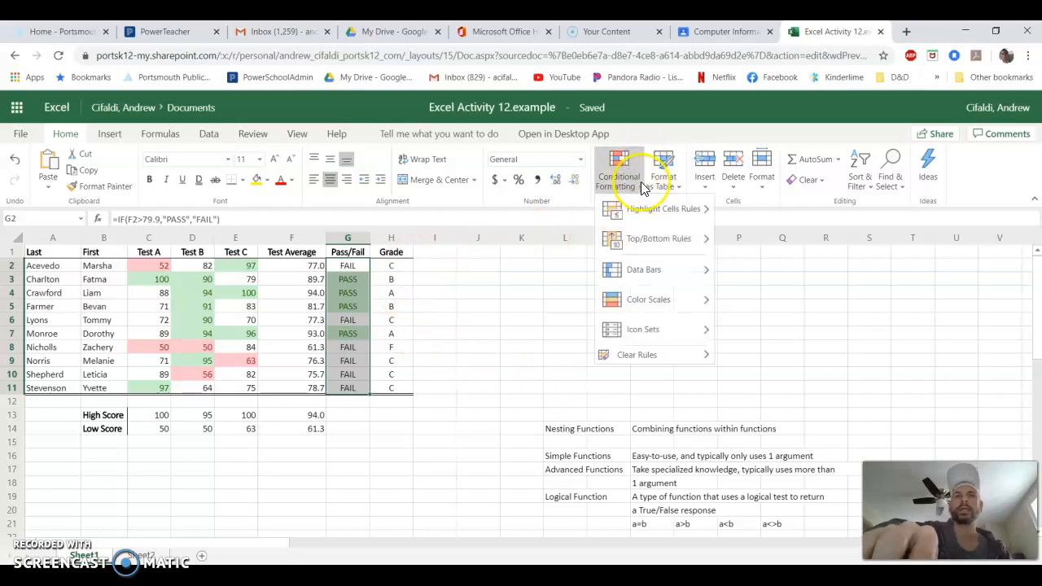
mouse_move(657, 209)
click(757, 307)
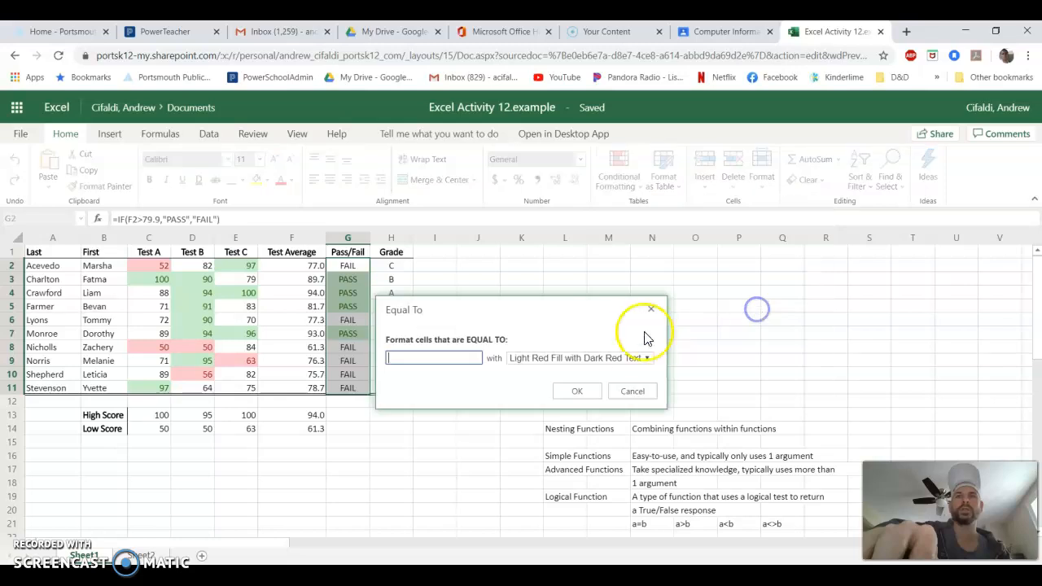
text(FAIL)
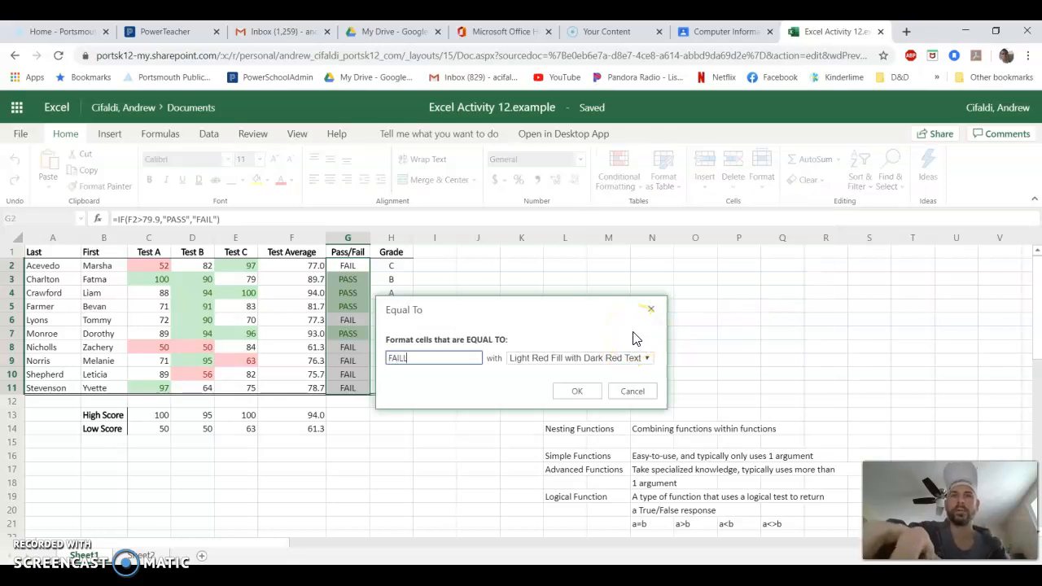
click(596, 395)
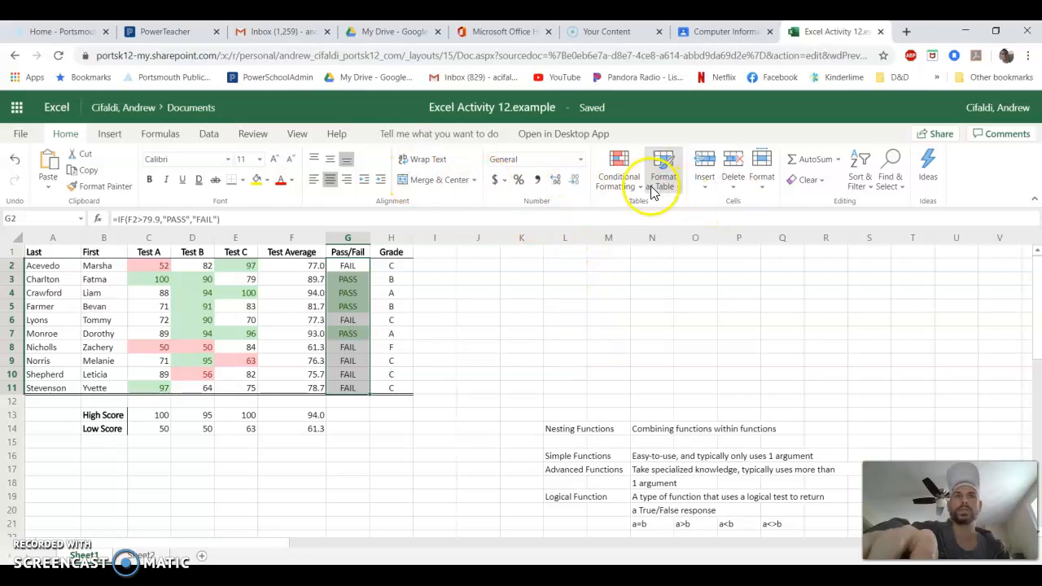
Highlight G2:G11 results equal to FAIL with Light Red Fill with Dark Red Text using conditional formatting
click(619, 171)
mouse_move(651, 209)
click(756, 303)
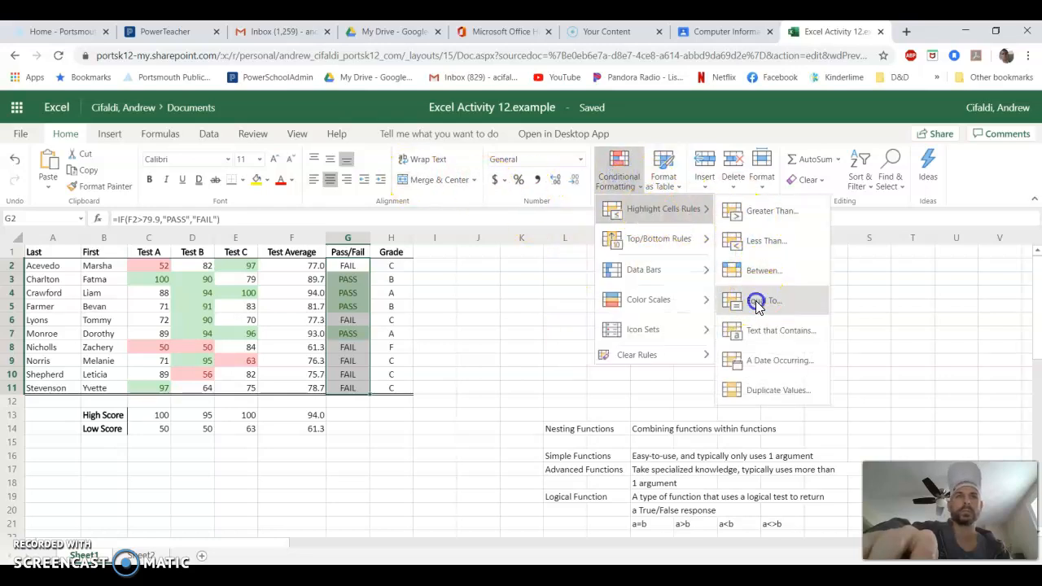
click(443, 360)
text(FA)
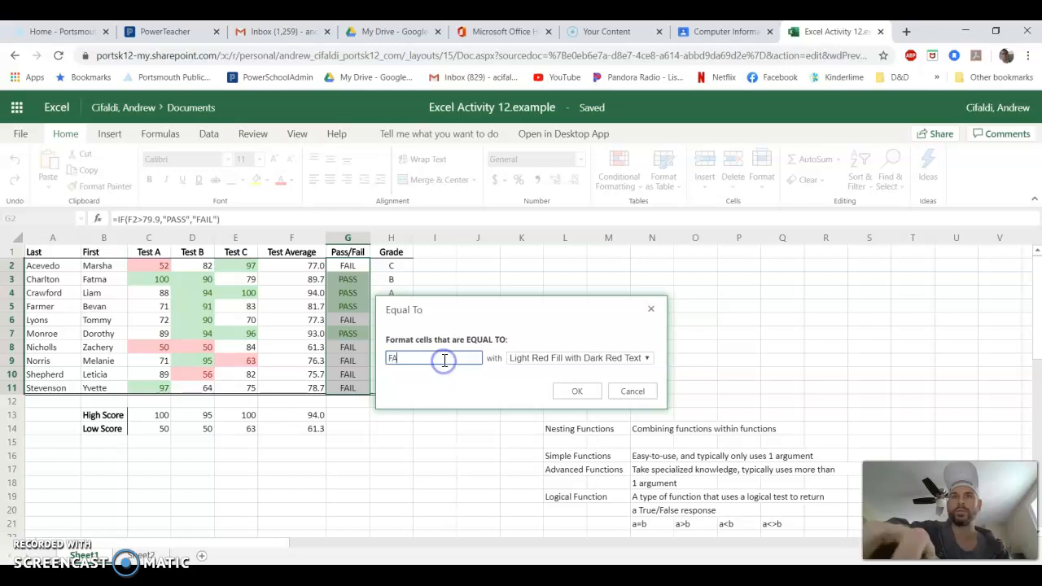
text(I)
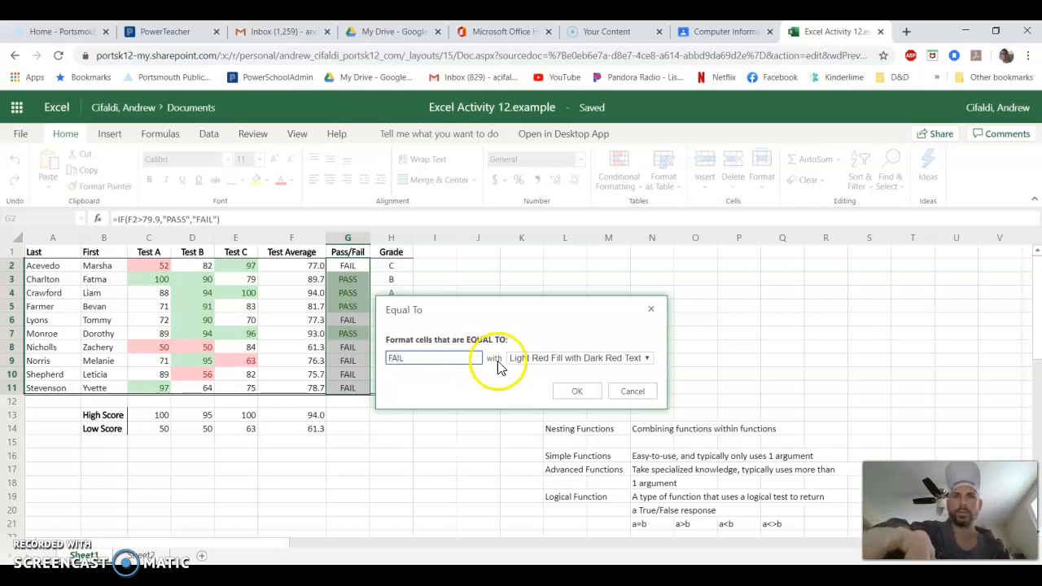
text(L)
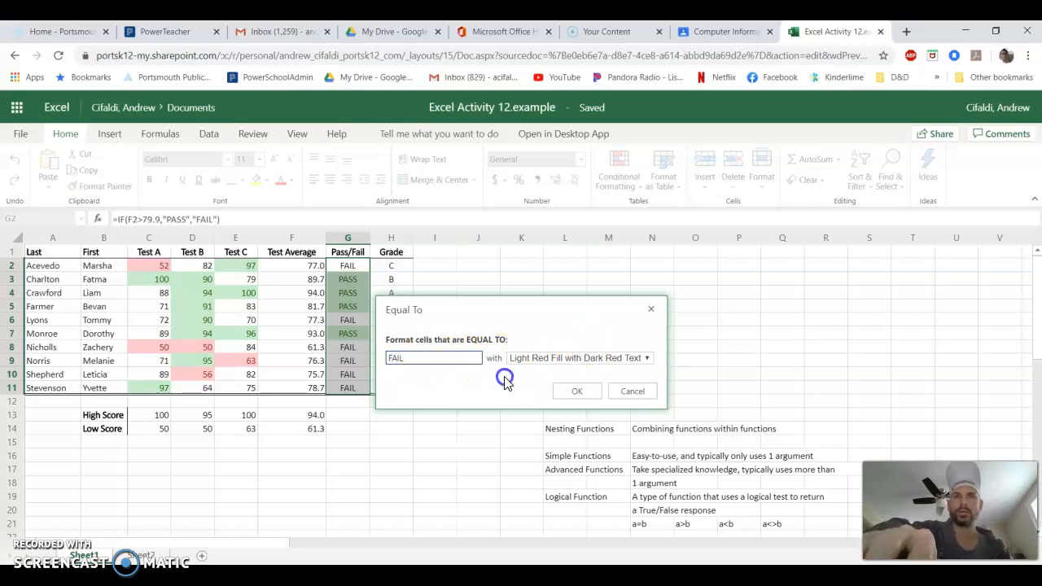
click(576, 393)
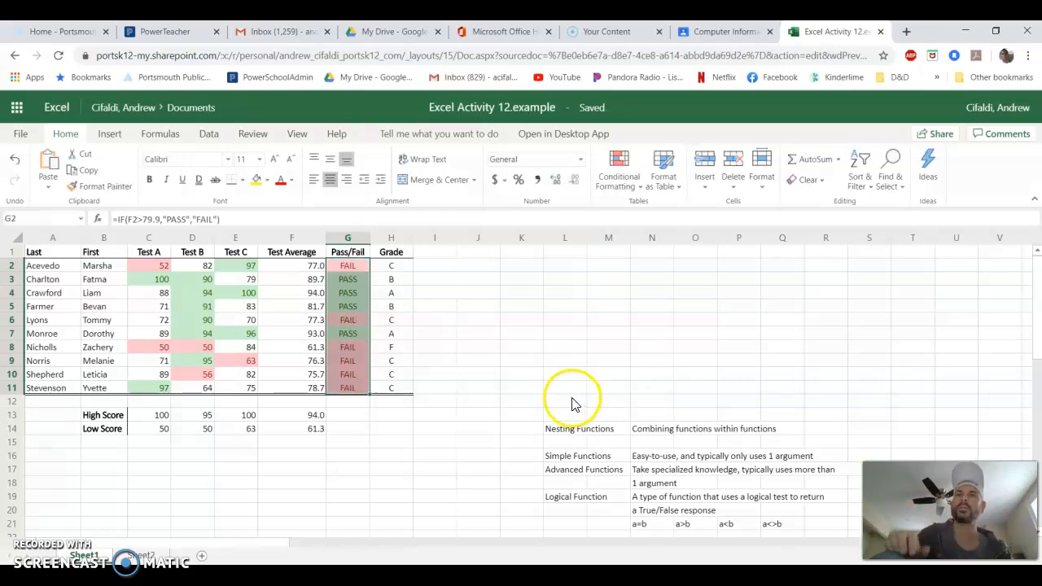
click(537, 374)
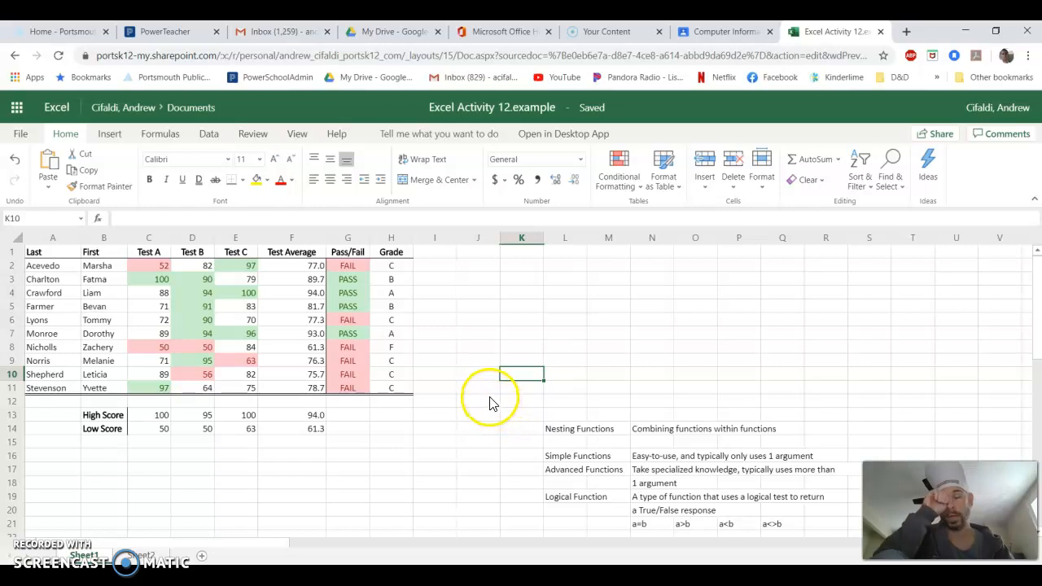
click(621, 182)
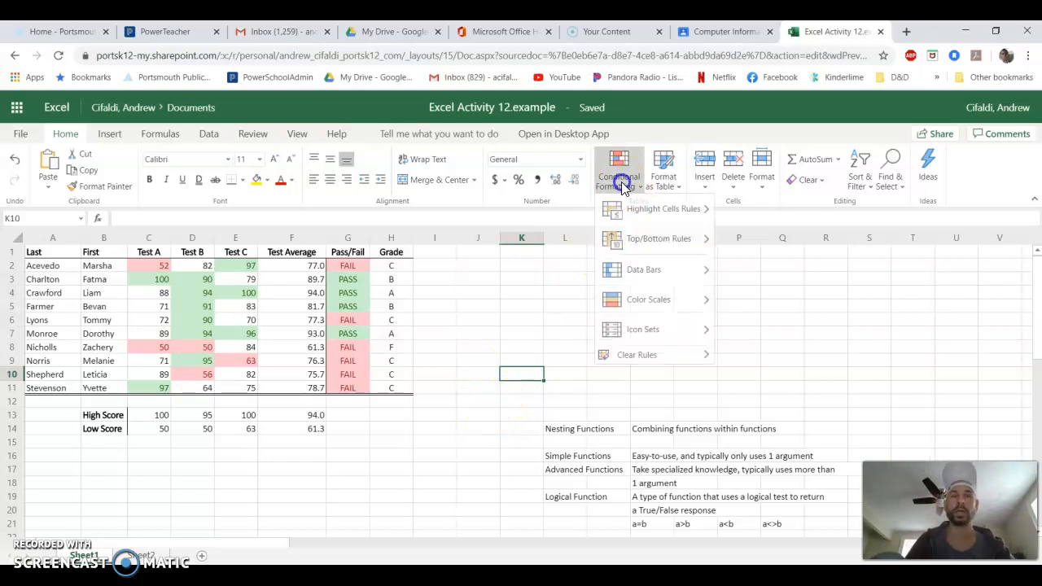
mouse_move(678, 210)
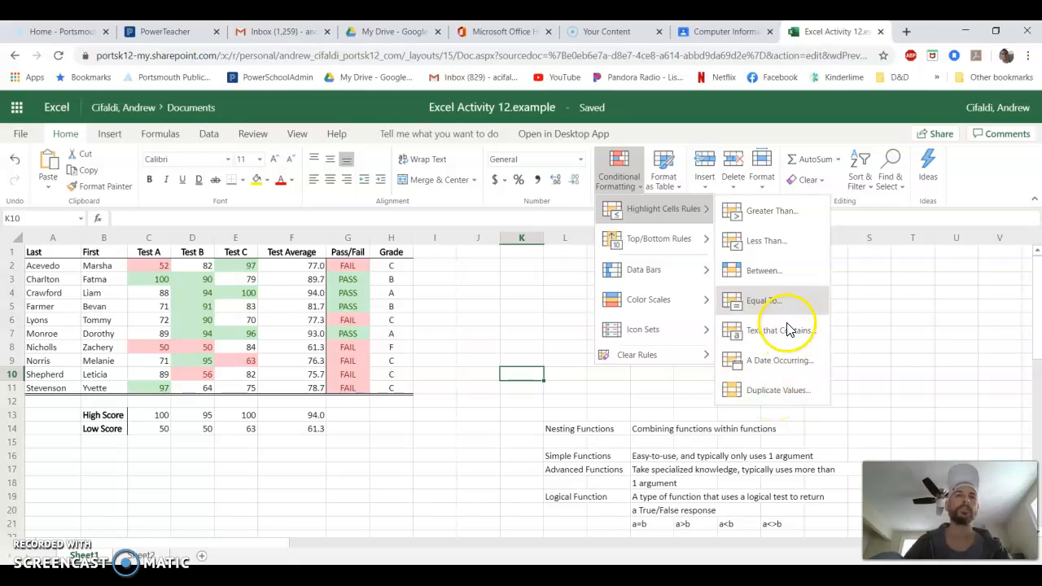
mouse_move(670, 240)
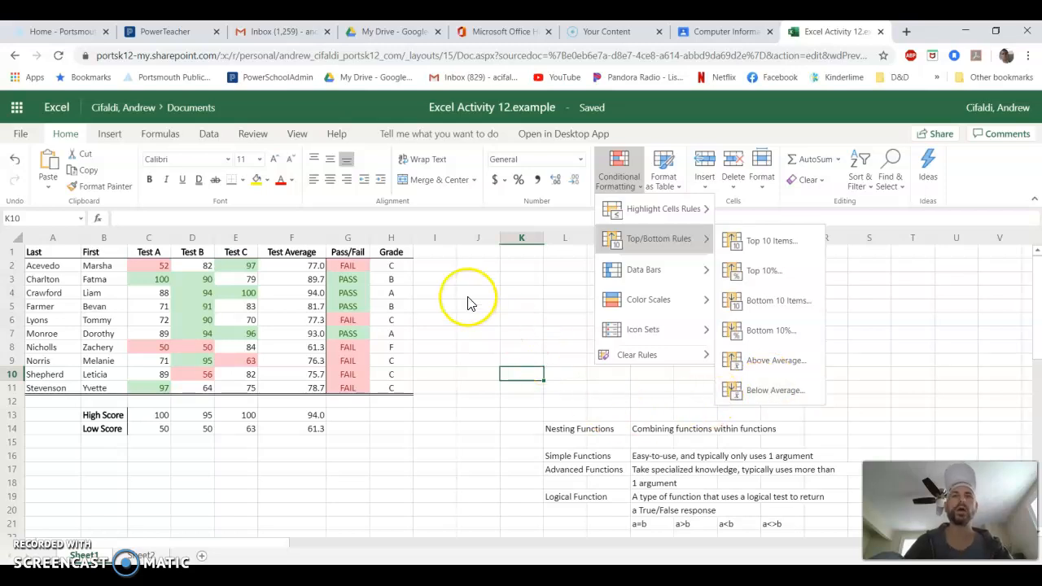
click(521, 313)
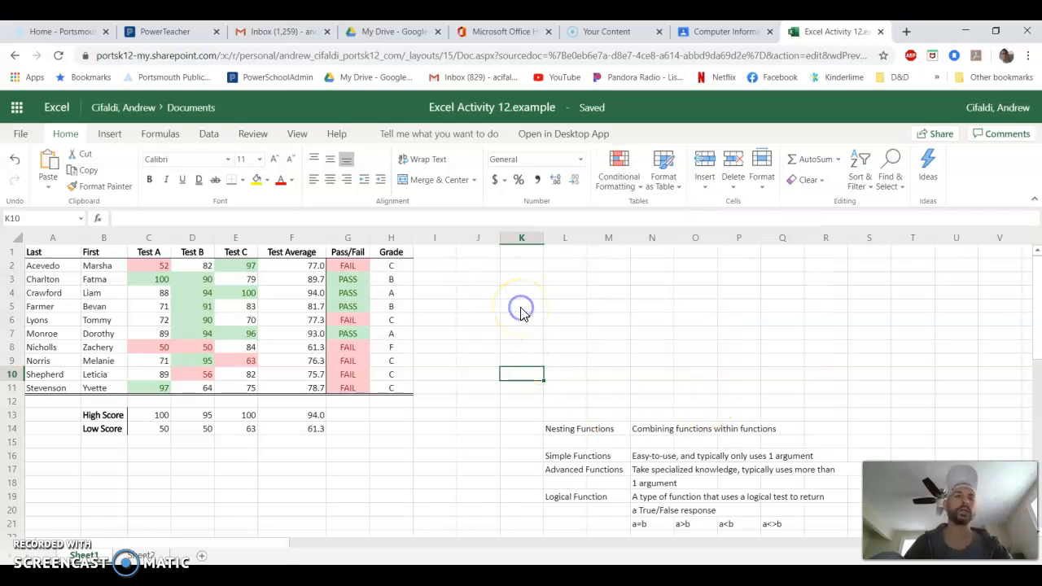
Apply the Green - Yellow - Red Color Scale to the test averages in F2:F11
click(314, 271)
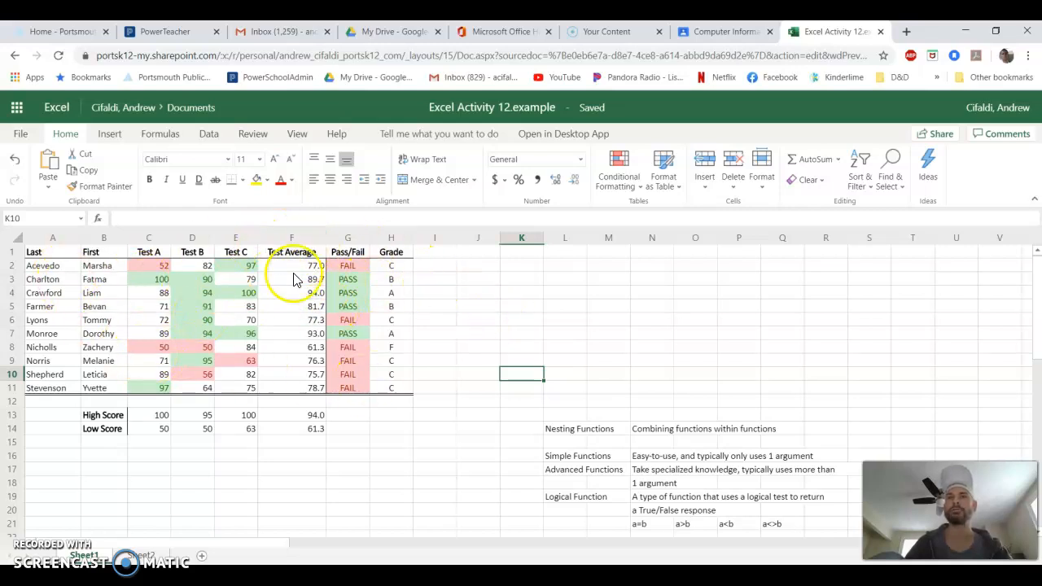
drag(297, 274, 277, 392)
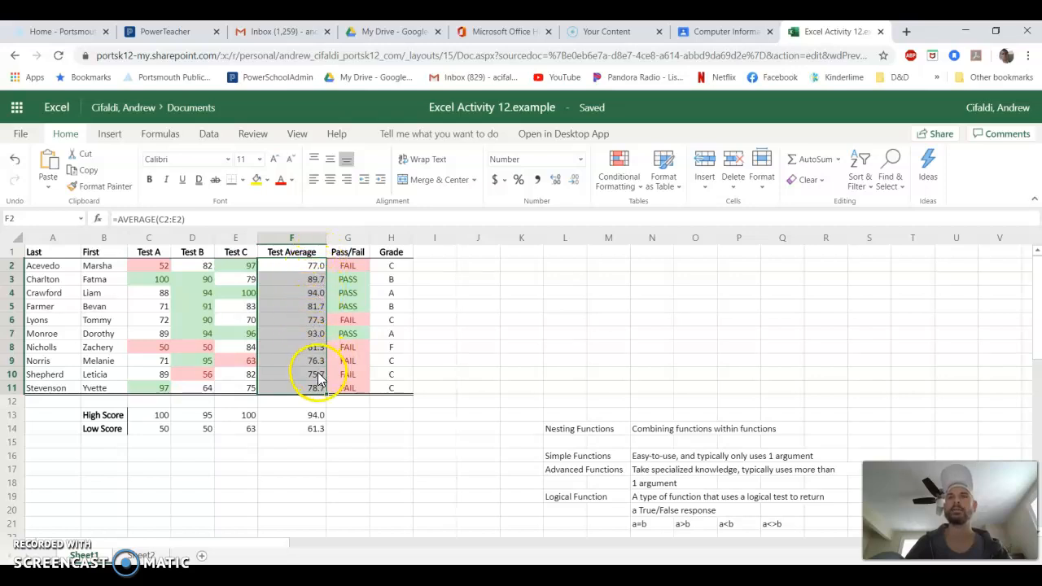
click(626, 168)
click(628, 171)
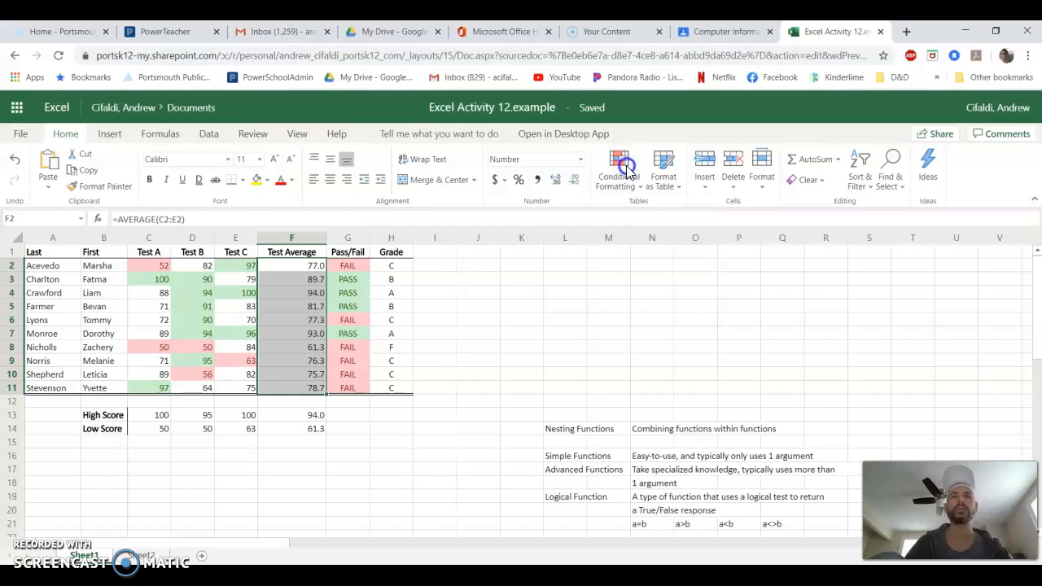
click(626, 170)
mouse_move(638, 223)
mouse_move(637, 275)
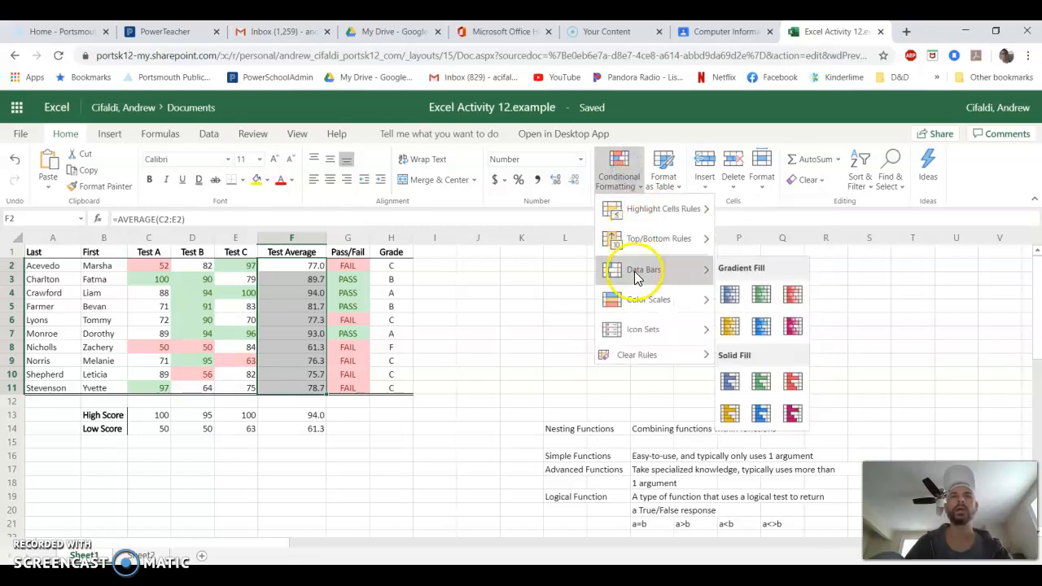
click(640, 300)
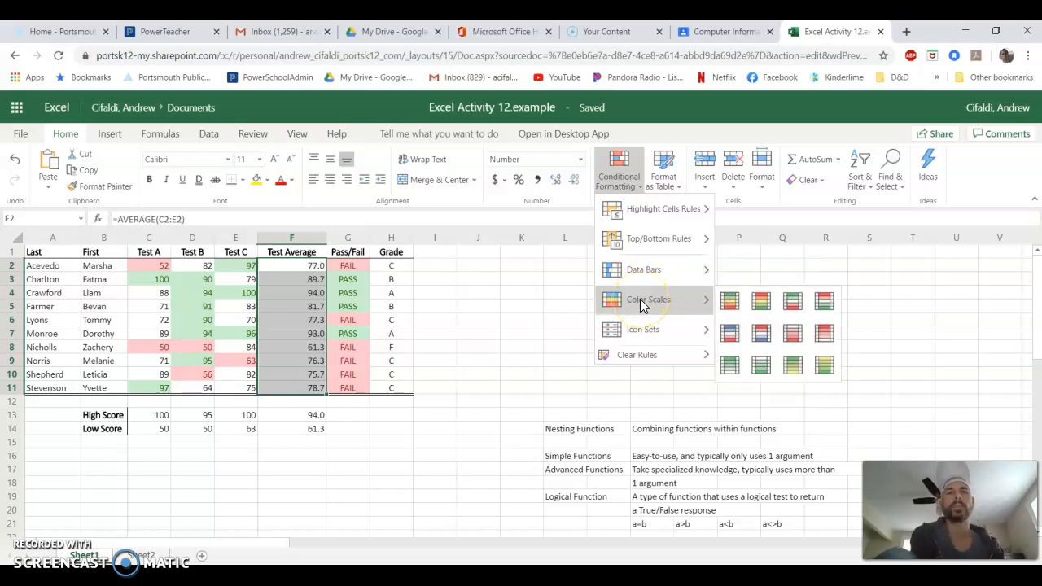
click(720, 310)
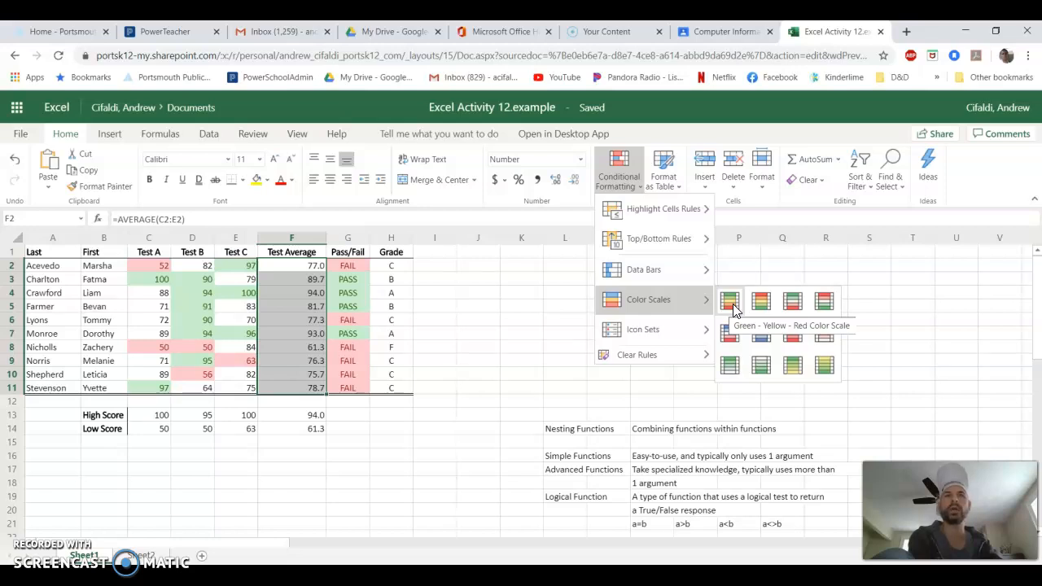
click(731, 302)
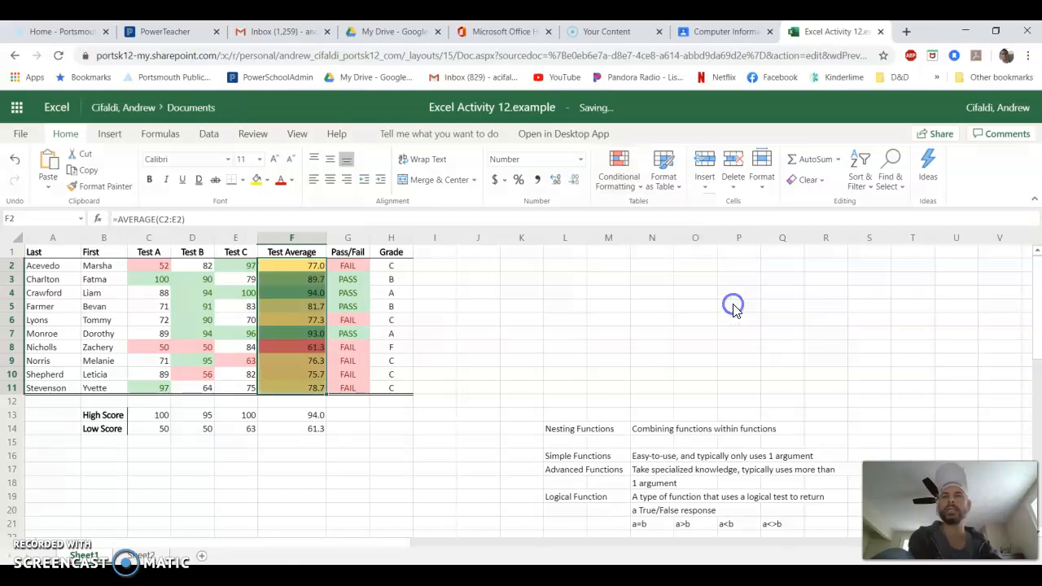
click(518, 335)
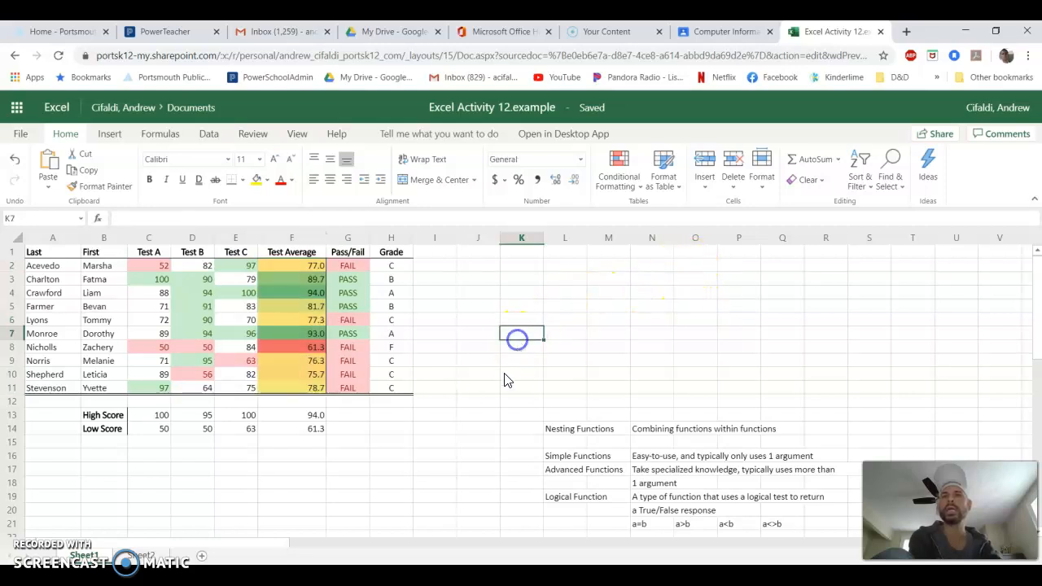
Examine how the color scale shades the highest, middle and lowest test averages in column F
click(298, 281)
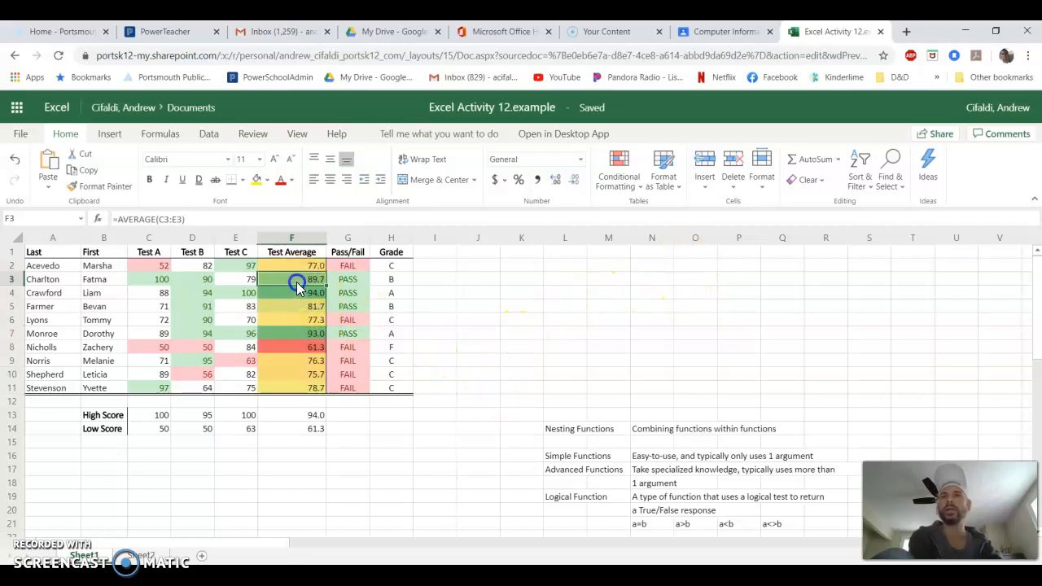
click(304, 337)
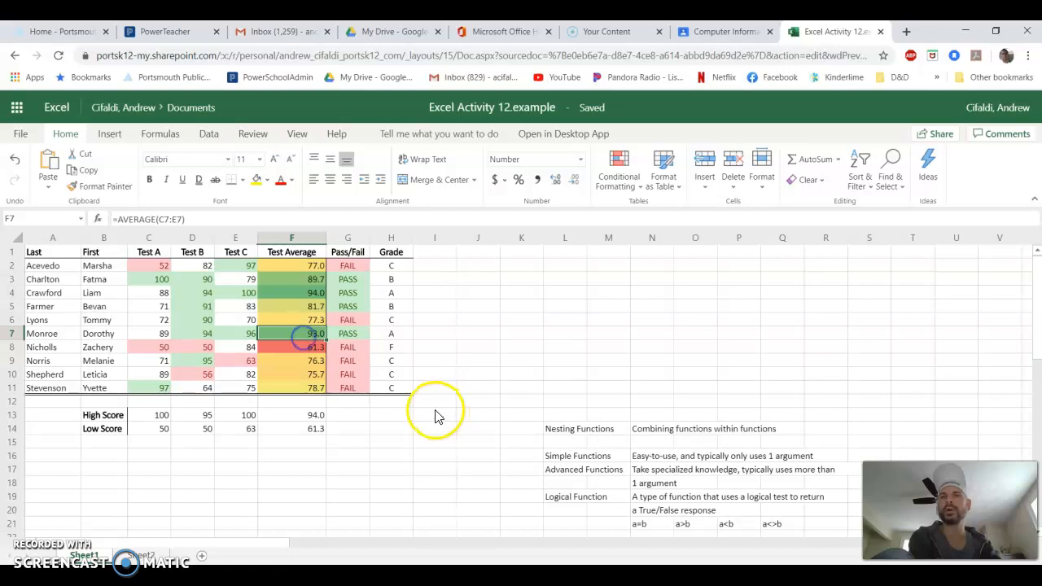
click(296, 294)
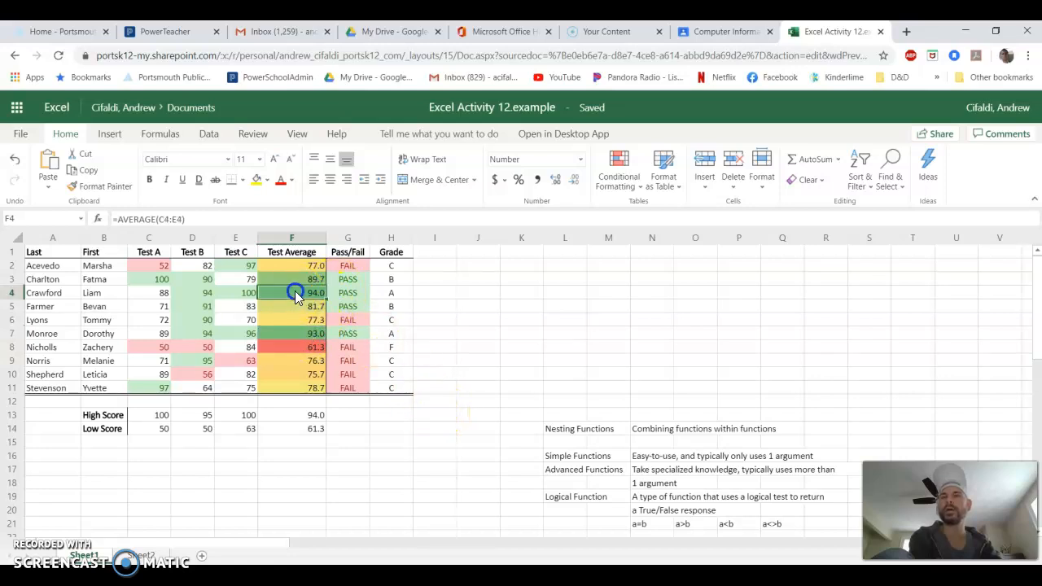
drag(287, 284, 290, 292)
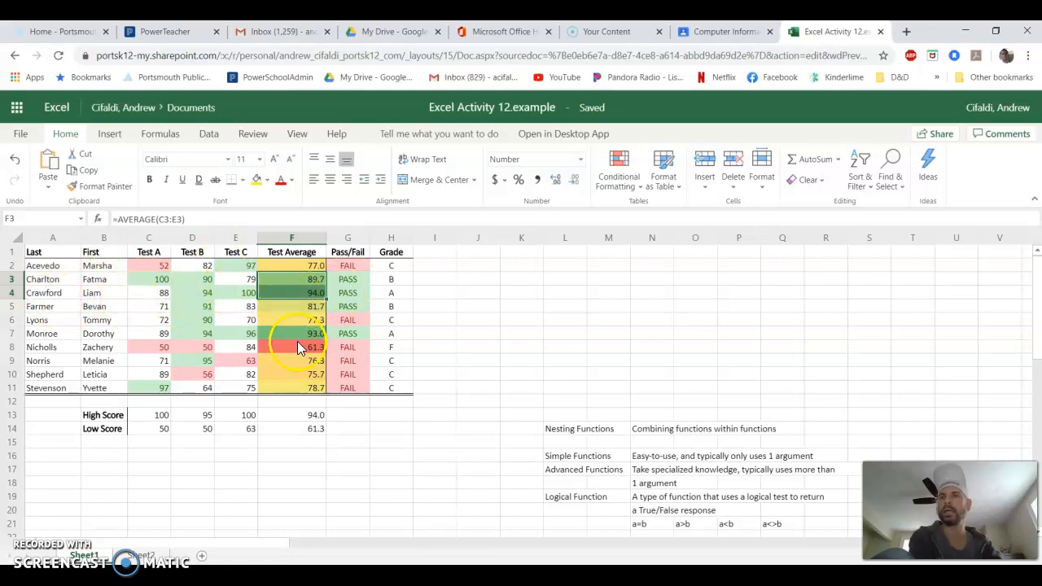
click(291, 278)
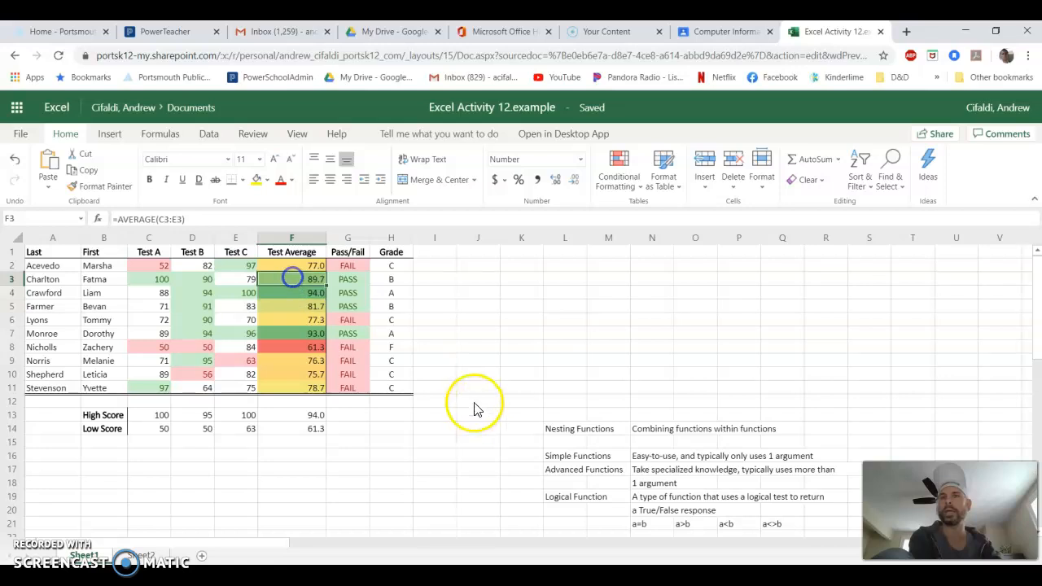
click(304, 349)
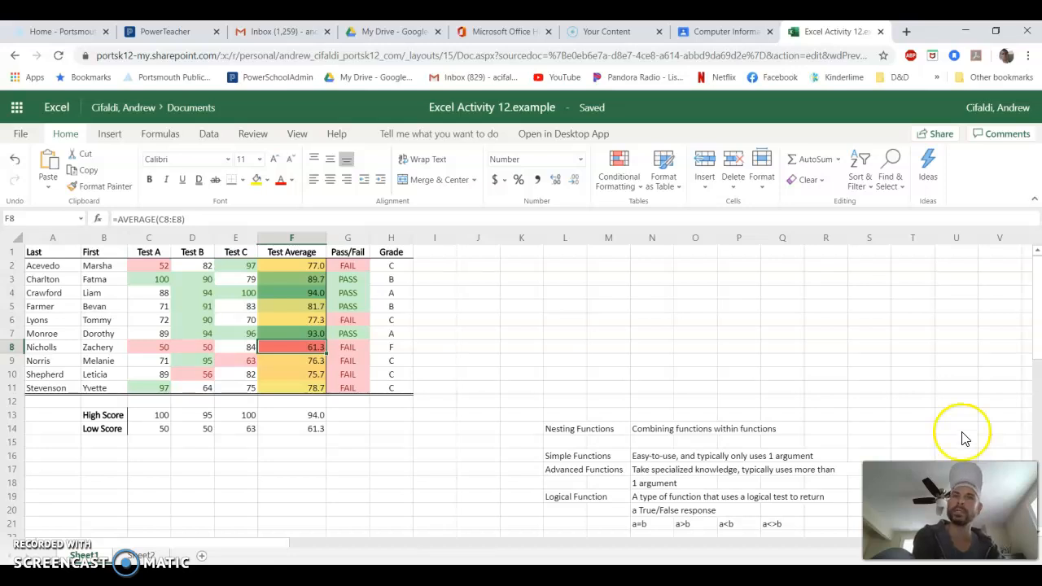
click(312, 361)
click(310, 349)
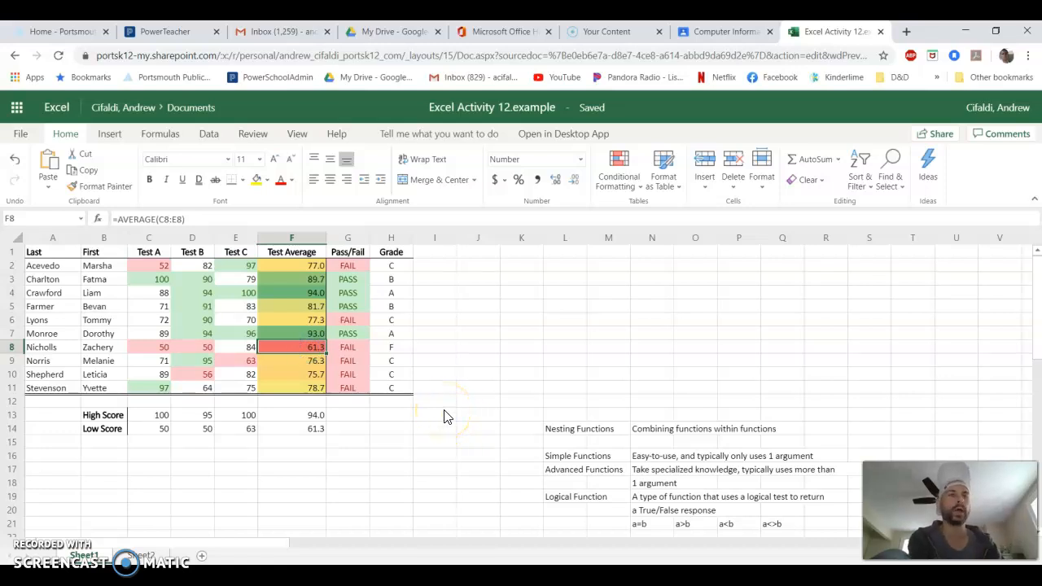
Clear the conditional formatting rules from the test averages in F2:F11 only
drag(316, 266, 303, 387)
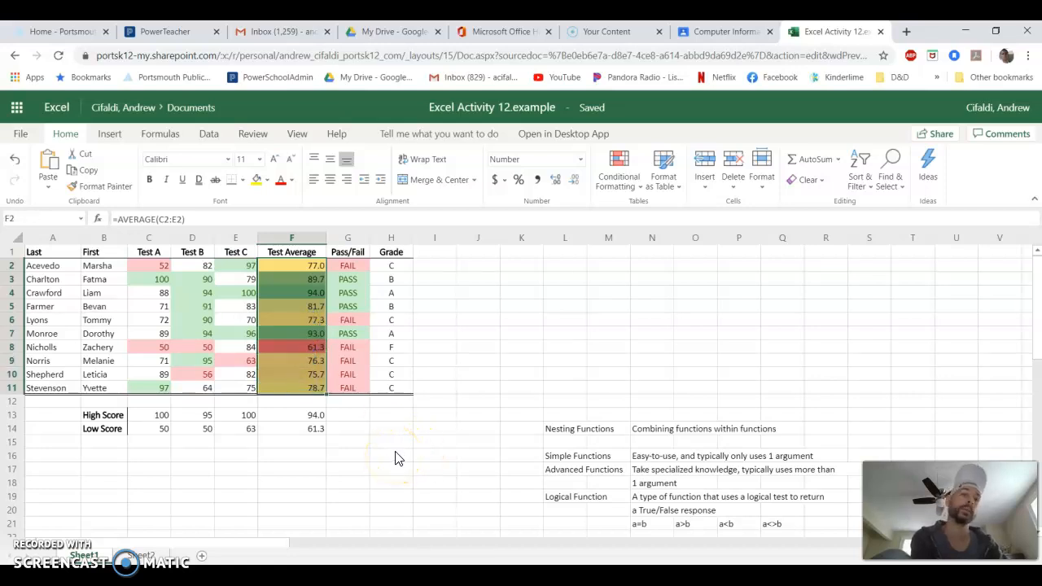
click(407, 459)
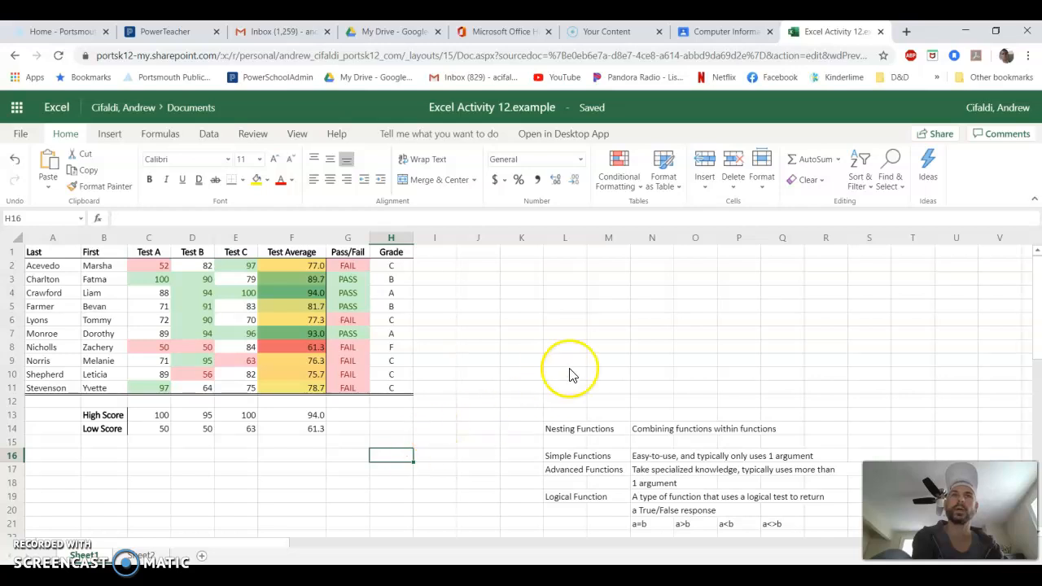
click(309, 268)
drag(308, 271, 308, 389)
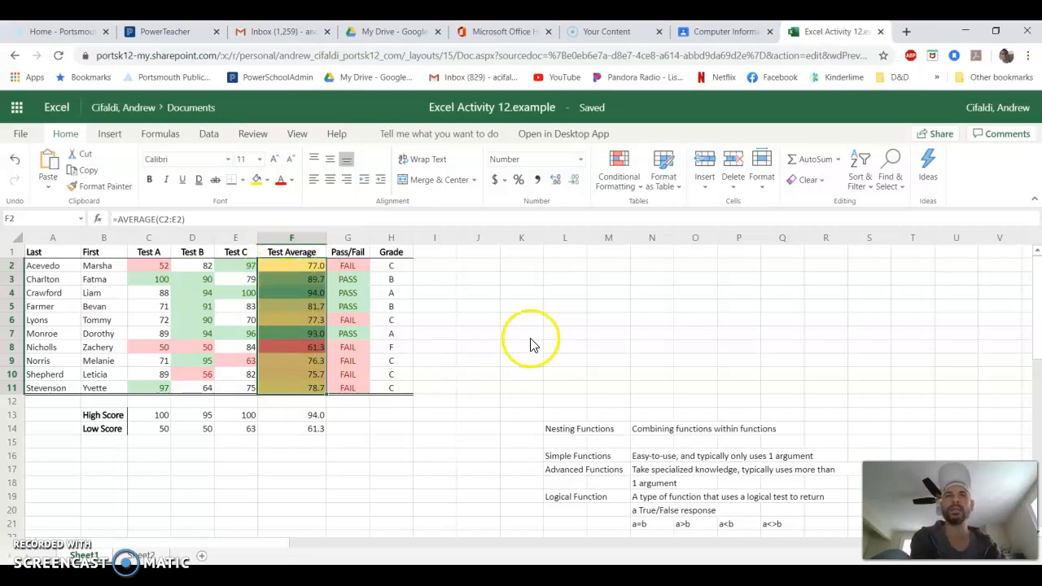
click(620, 188)
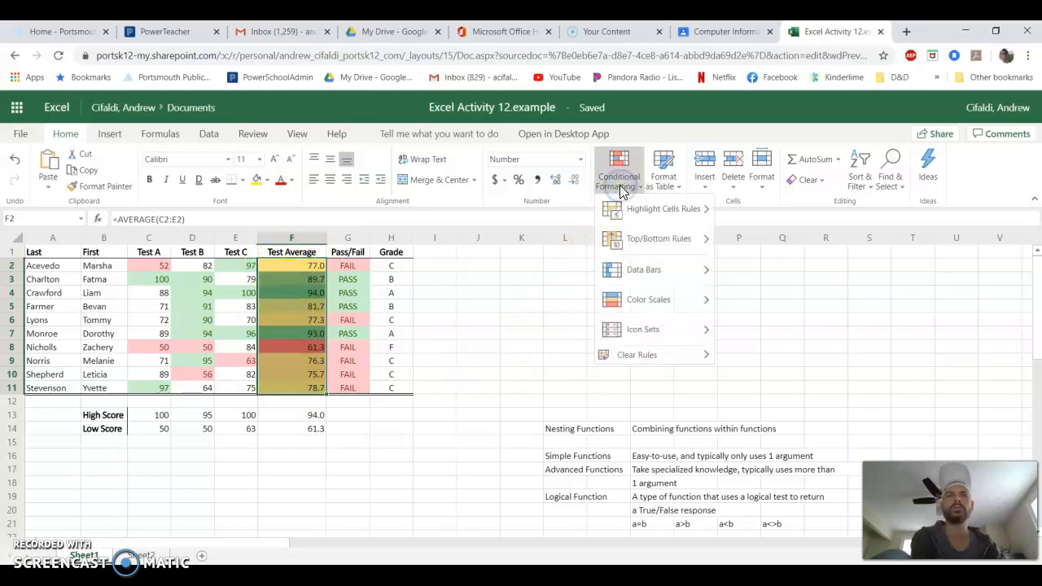
click(646, 303)
mouse_move(632, 353)
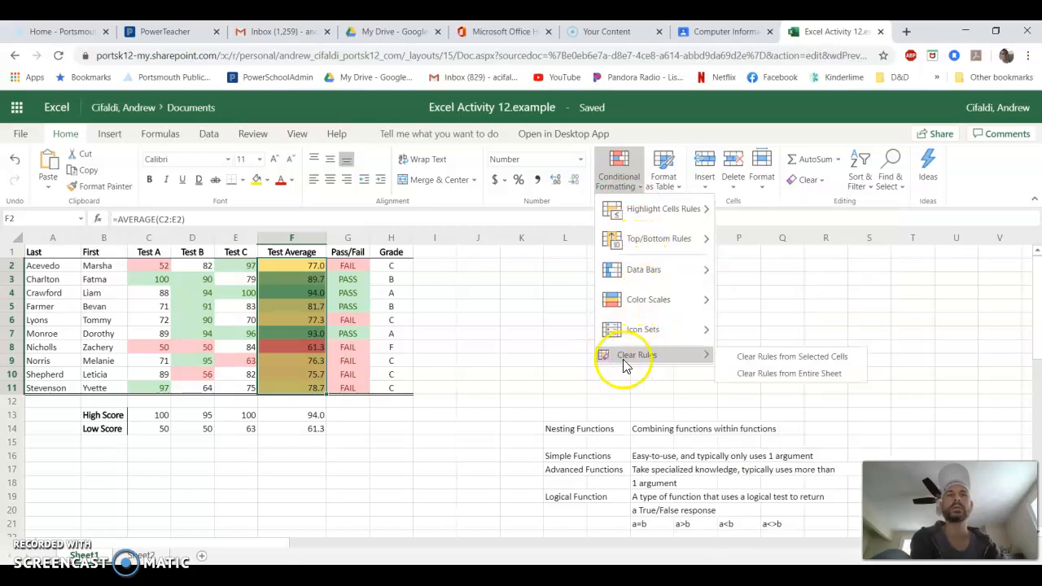
click(815, 358)
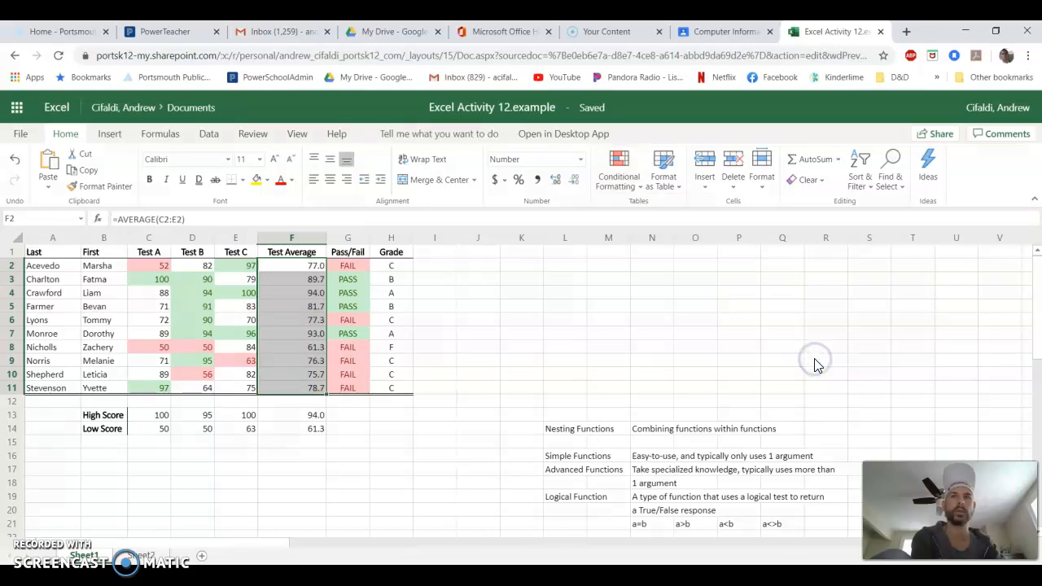
Apply the uncircled check mark, exclamation mark and X indicator icon set to the test averages in F2:F11
click(629, 175)
mouse_move(666, 303)
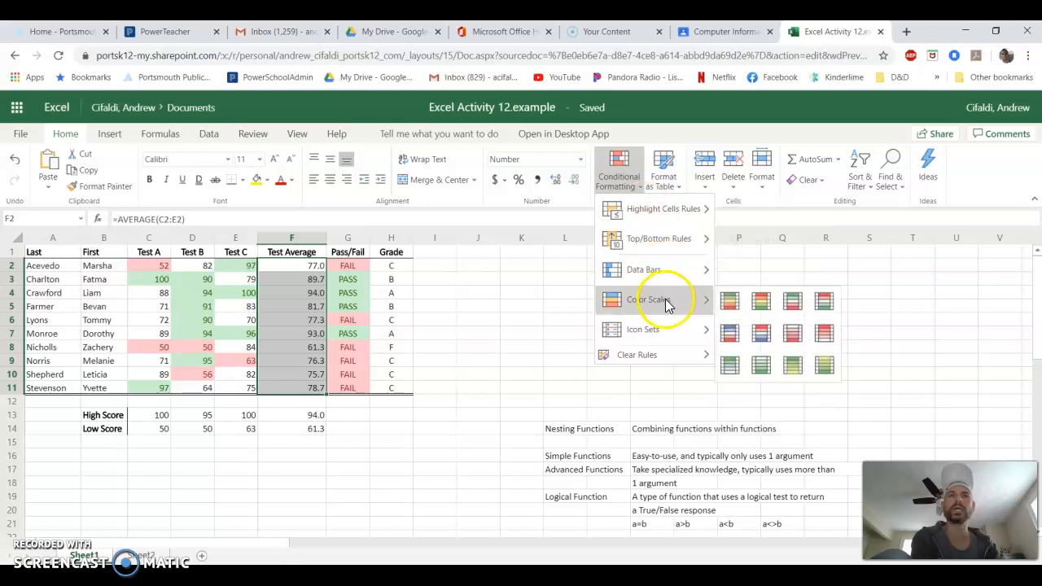
mouse_move(663, 330)
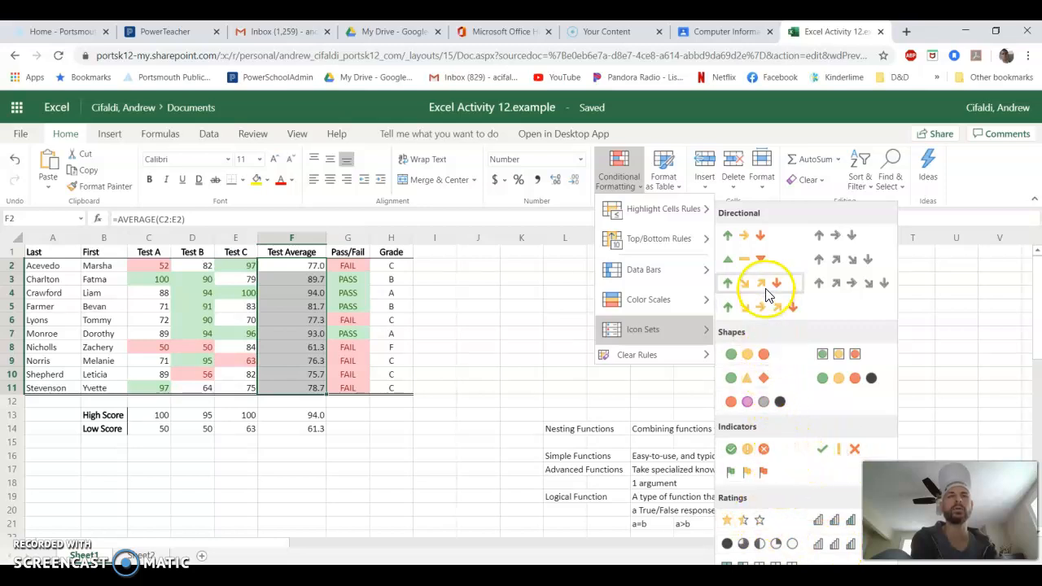
click(830, 456)
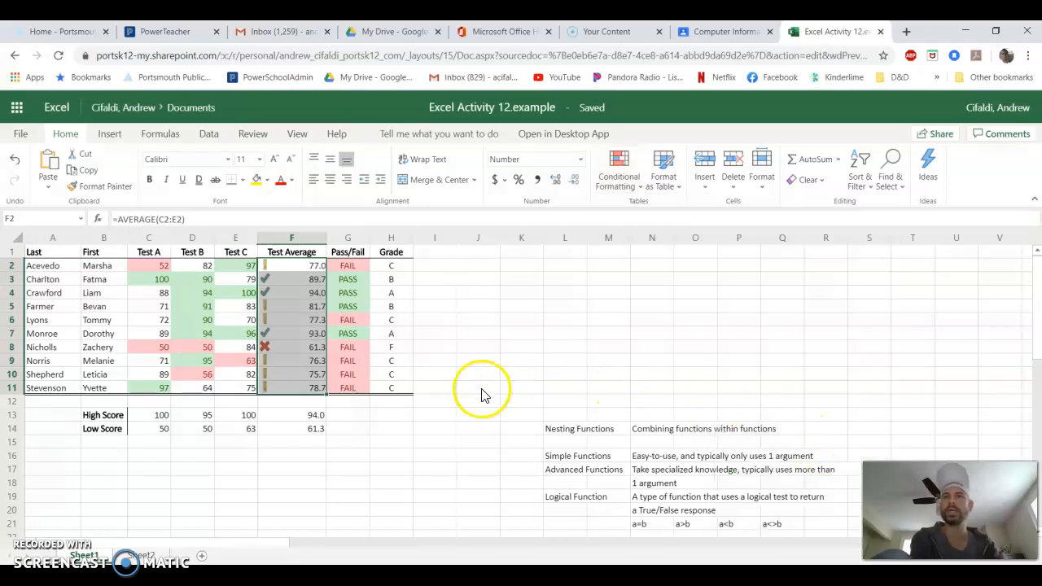
Examine which test averages in column F carry the check mark, exclamation mark and X icons
click(277, 280)
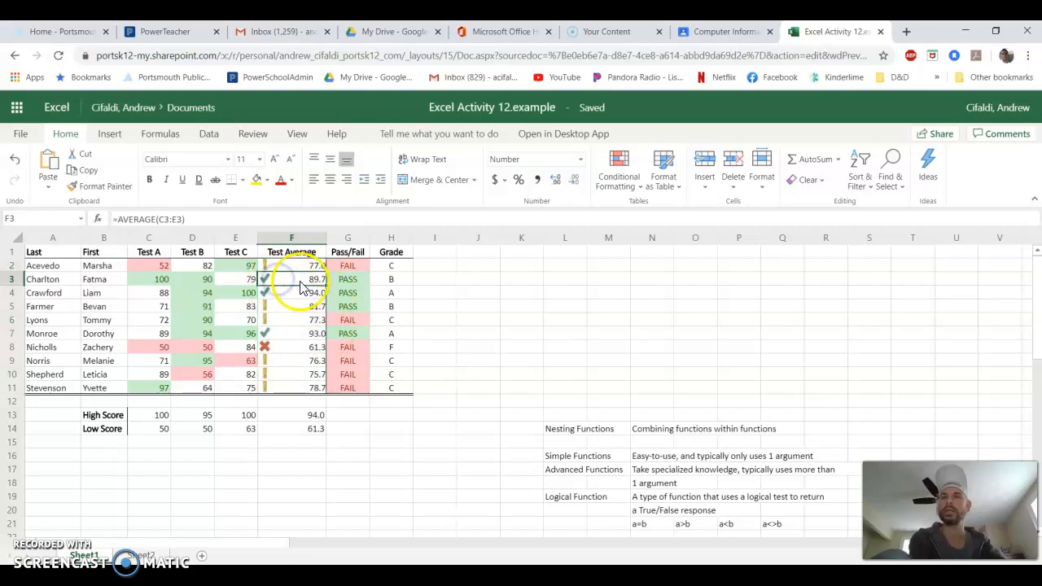
drag(41, 280, 293, 297)
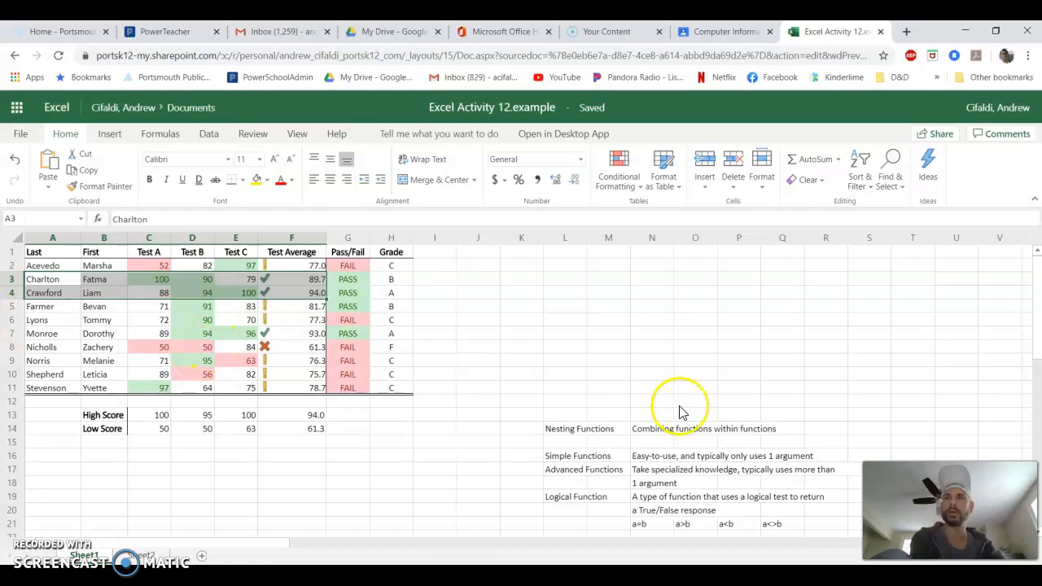
click(291, 335)
click(290, 348)
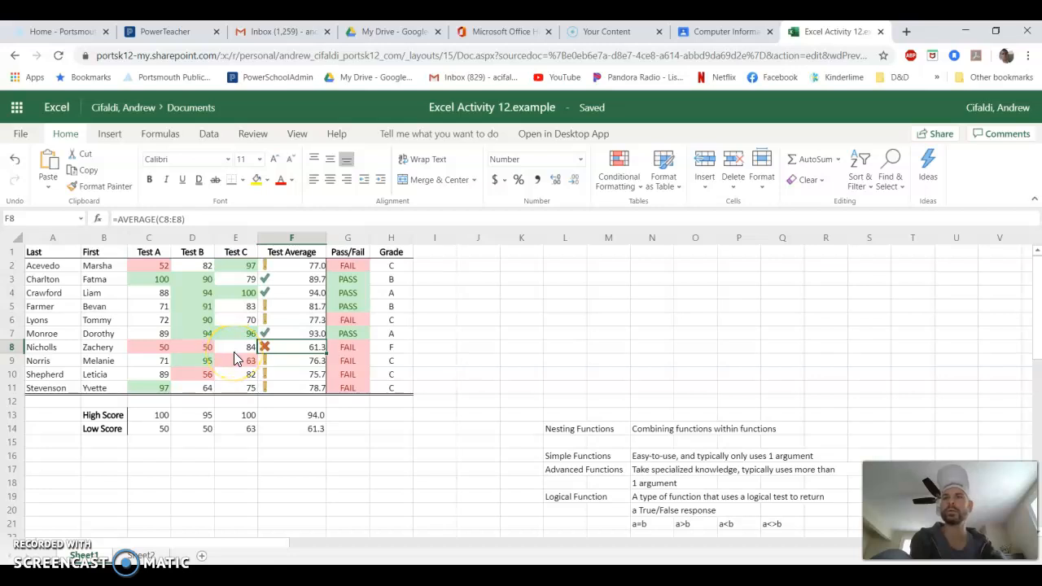
drag(302, 266, 293, 388)
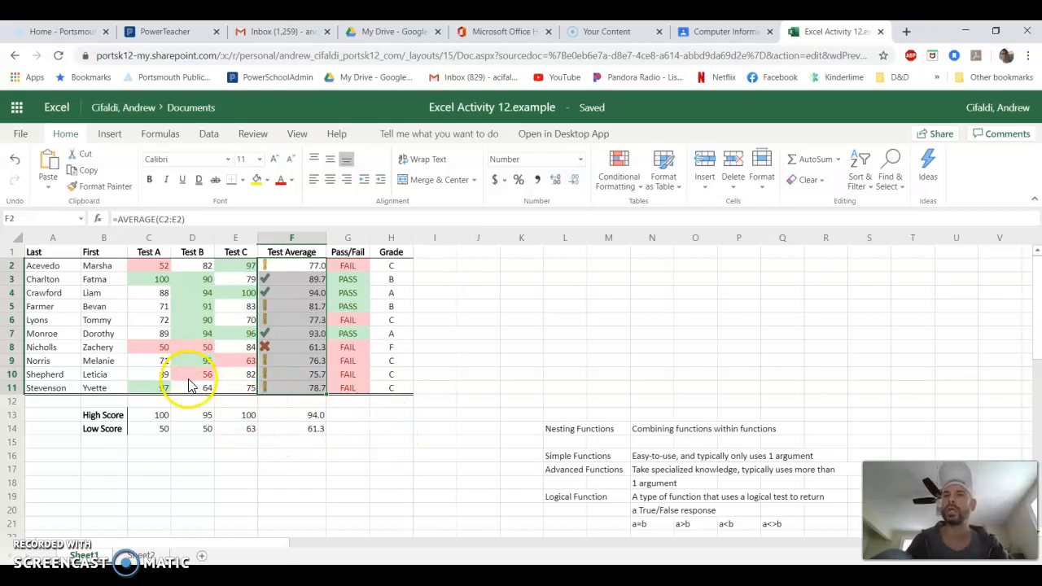
Change the Test C score in E5 to 100 to see how the average's icon responds
click(234, 309)
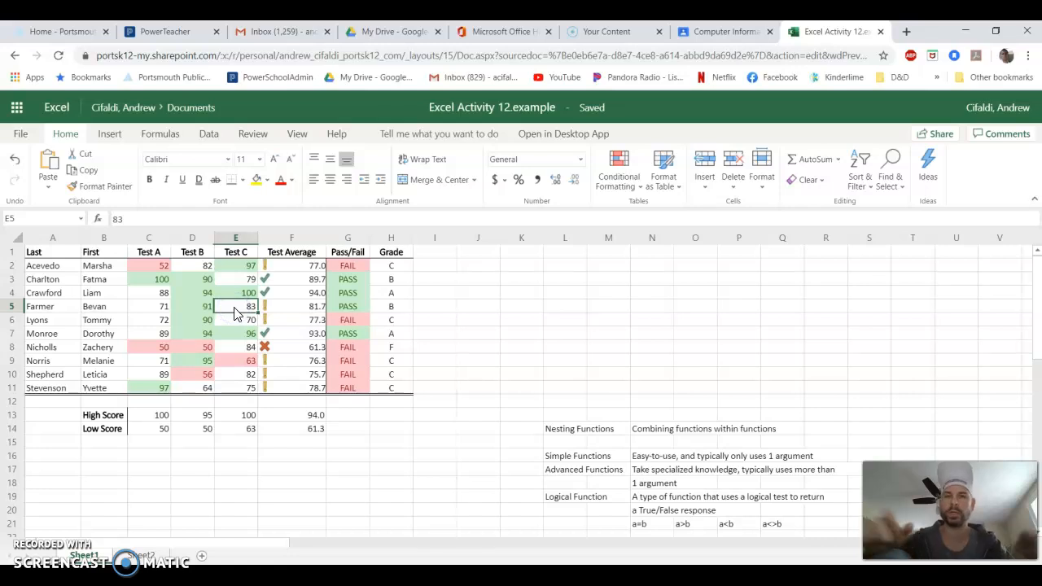
text(100)
key(Return)
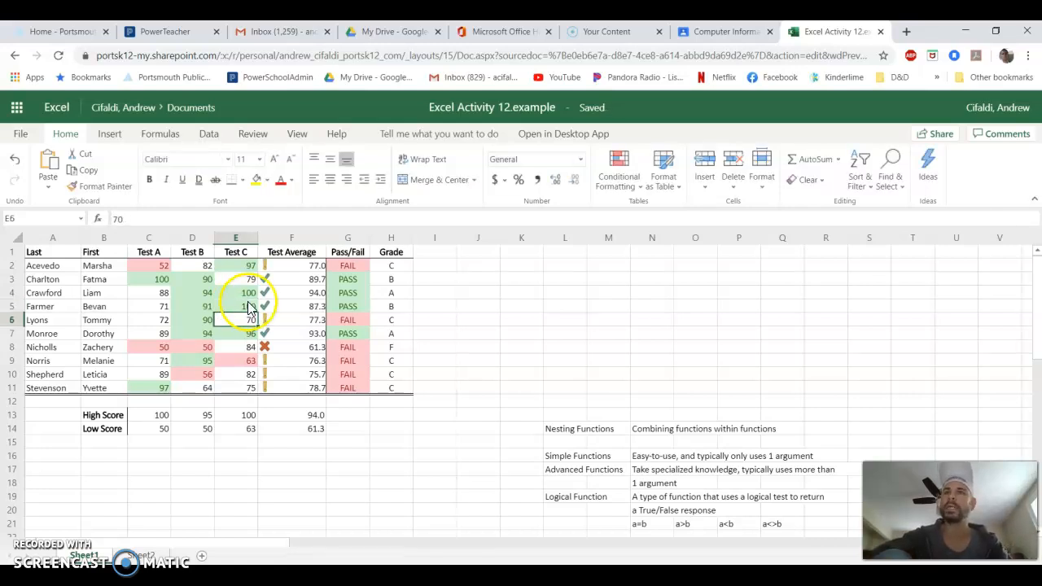
click(248, 305)
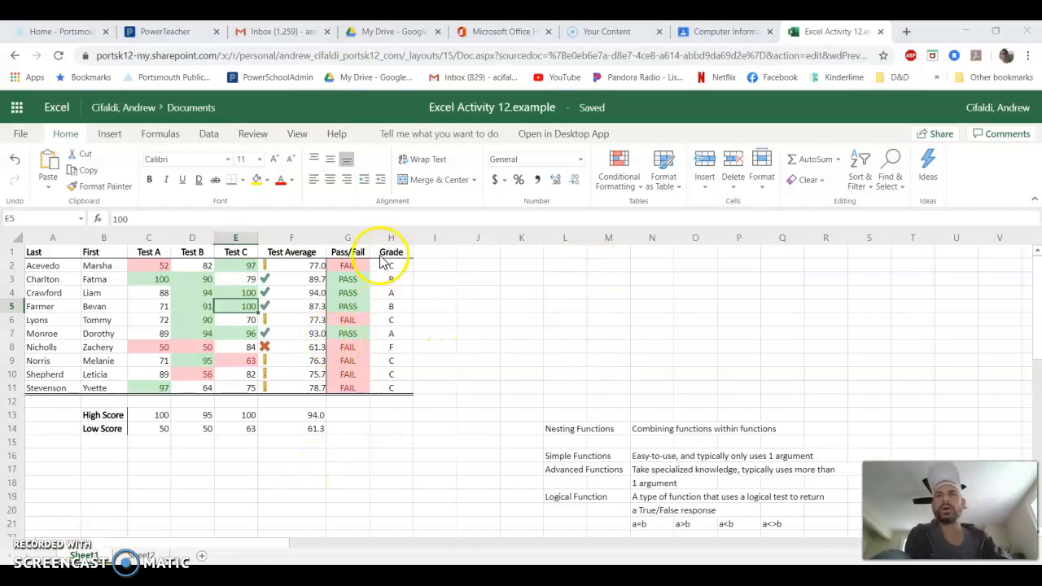
Center-align the test averages in F2:F11
drag(286, 269, 277, 389)
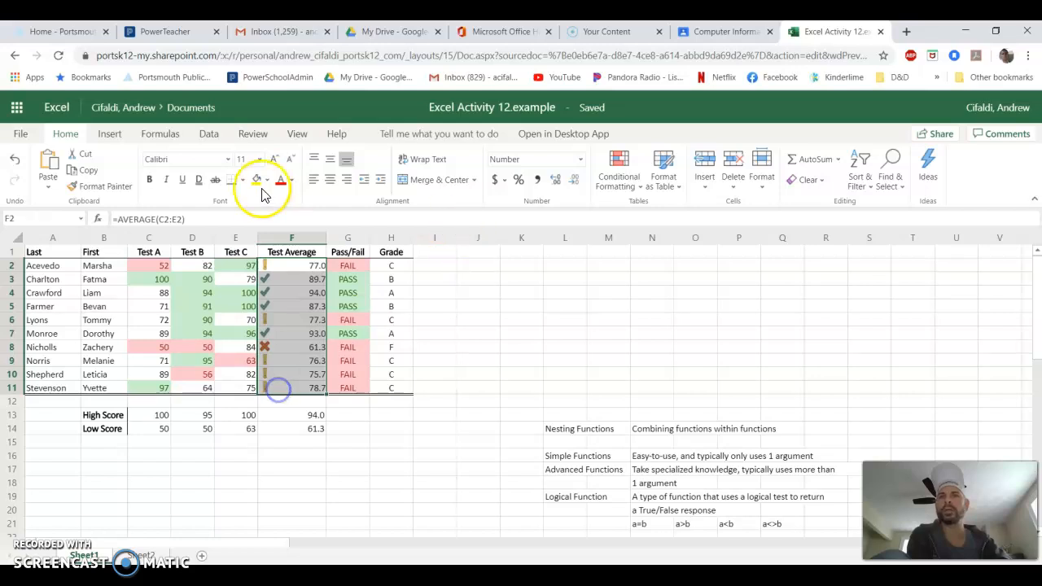
click(329, 179)
click(464, 306)
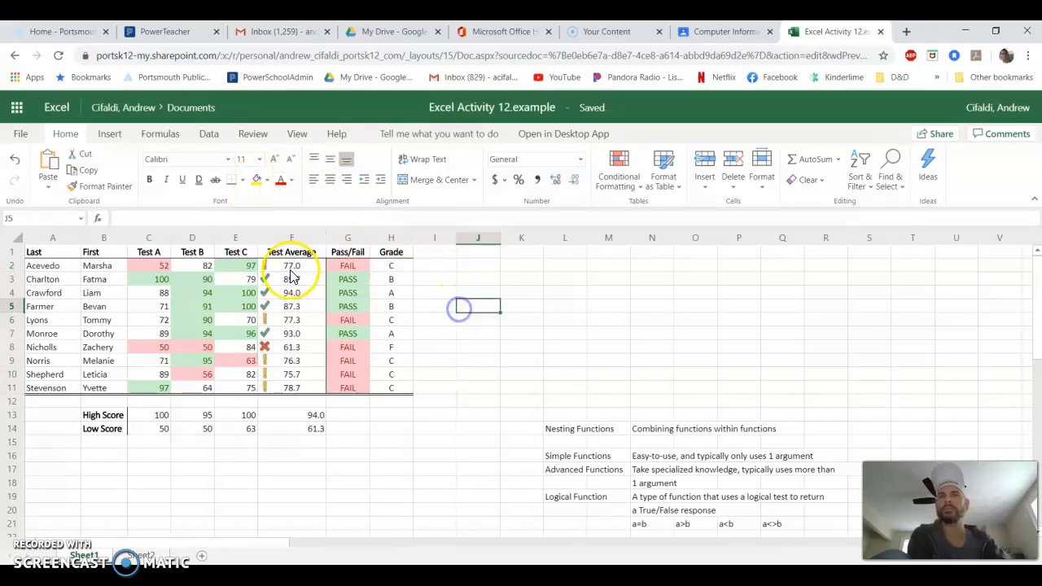
Review the conditional formatting across the test scores, test averages and Pass/Fail results in C2:G11
drag(150, 268, 243, 386)
drag(306, 265, 300, 388)
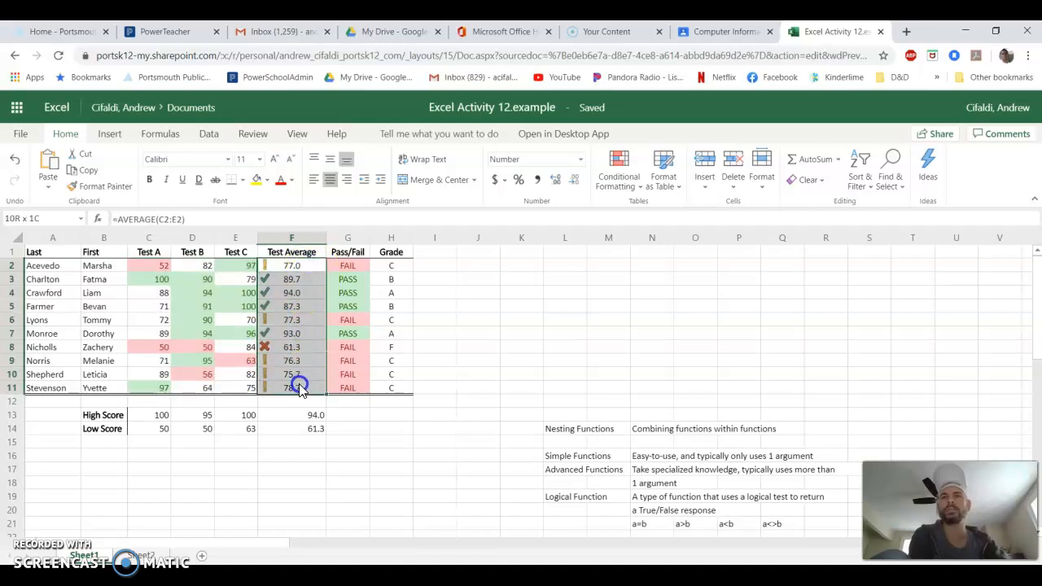
drag(360, 270, 358, 378)
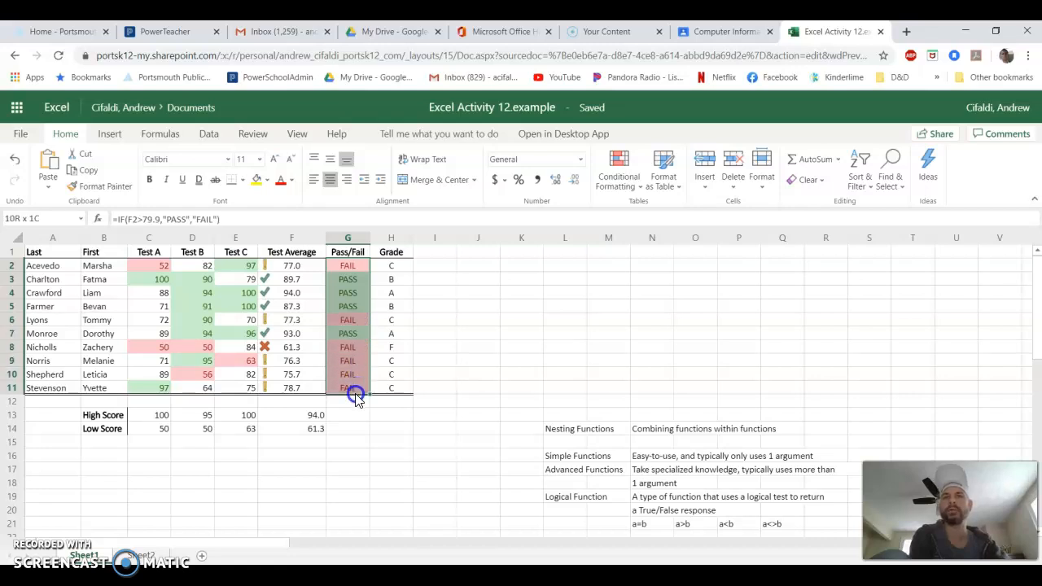
drag(356, 397, 355, 397)
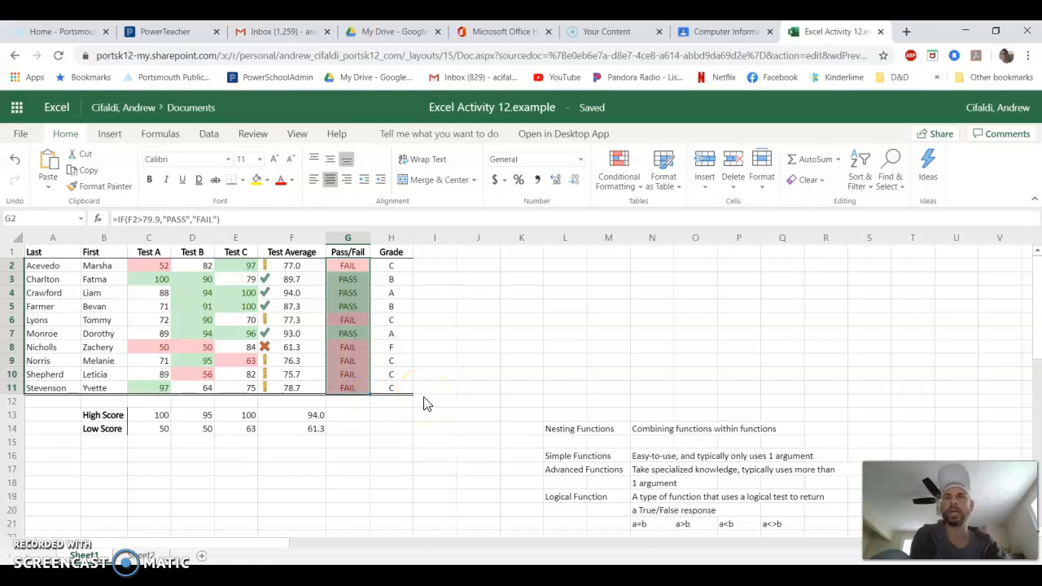
drag(154, 266, 340, 384)
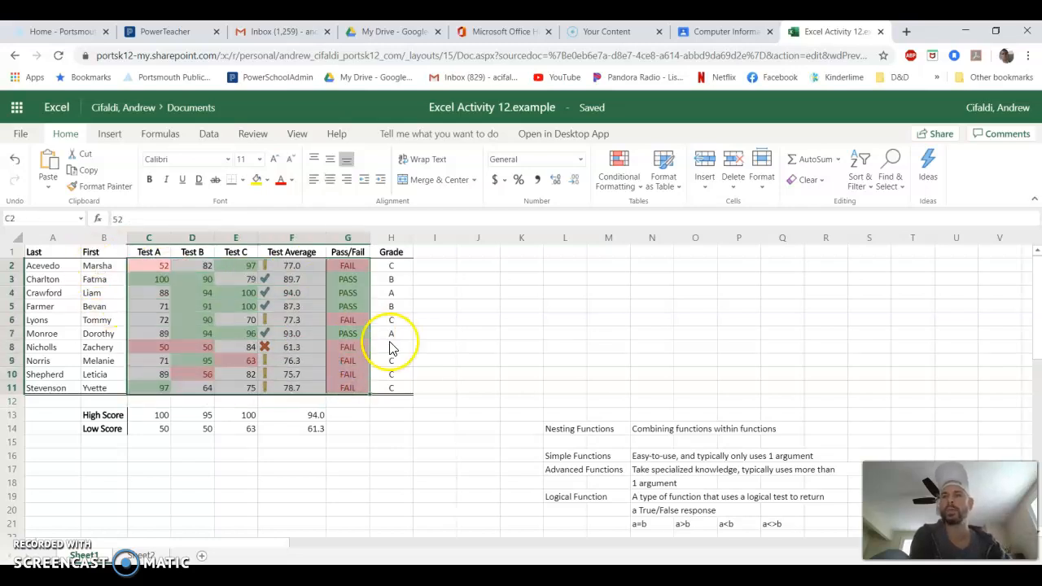
Enter Virginia in cell K2
click(527, 267)
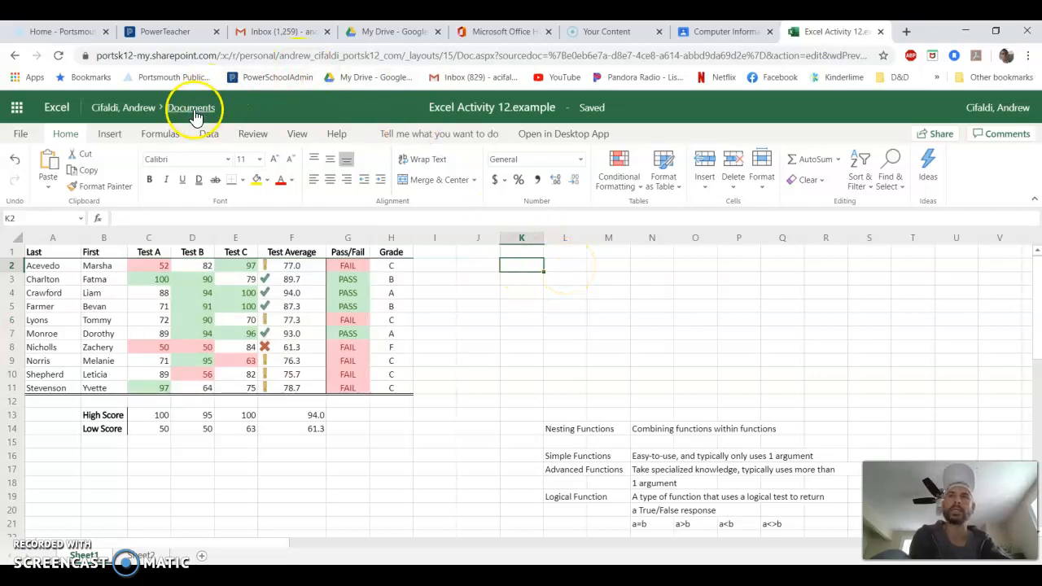
click(210, 134)
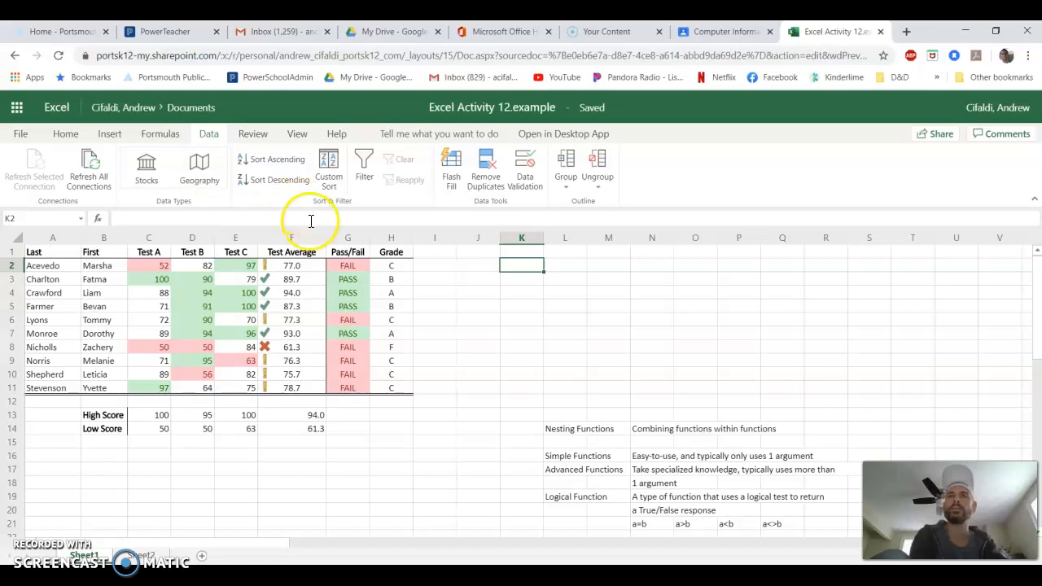
text(Virginia)
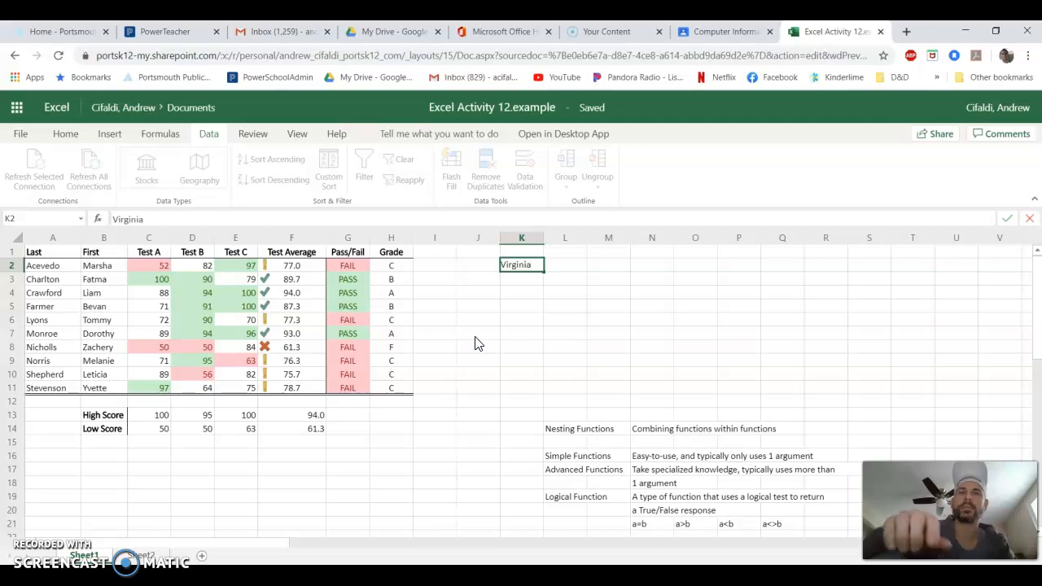
click(477, 343)
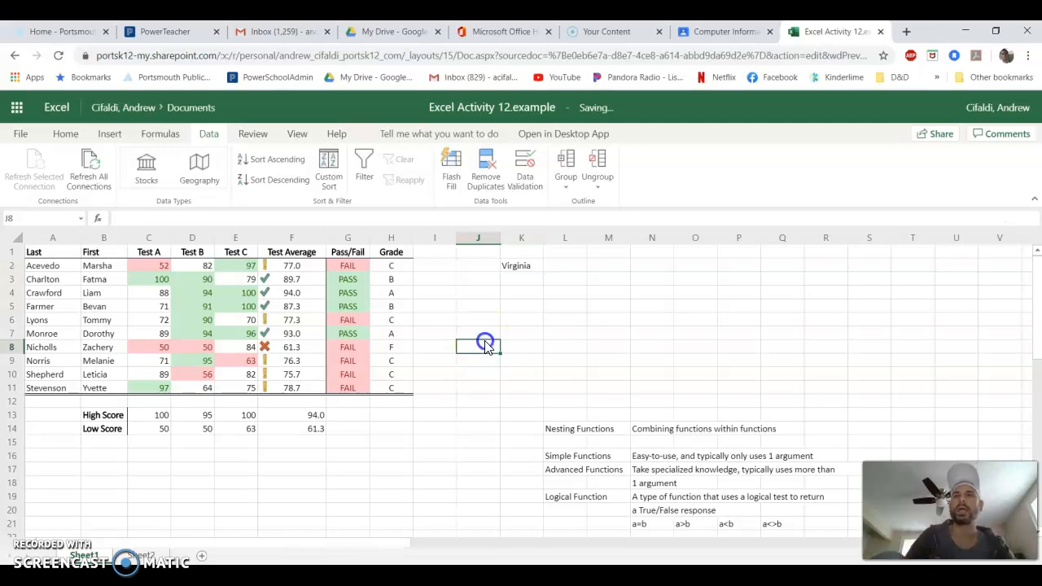
Convert K2 to the Geography data type using the Virginia entry with capital Richmond, and open its data card
click(521, 271)
click(214, 167)
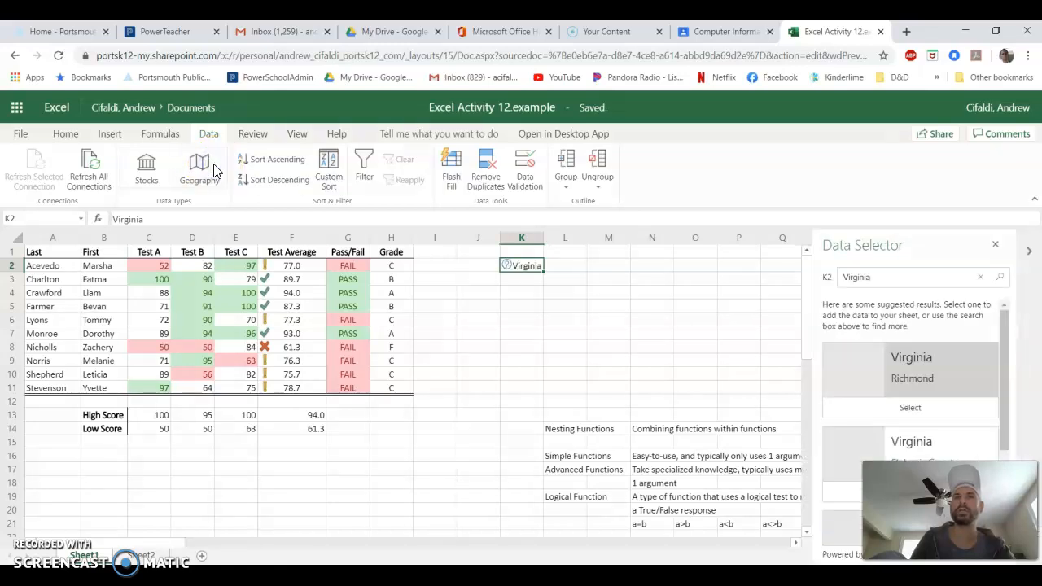
click(1005, 334)
drag(1006, 334, 1006, 300)
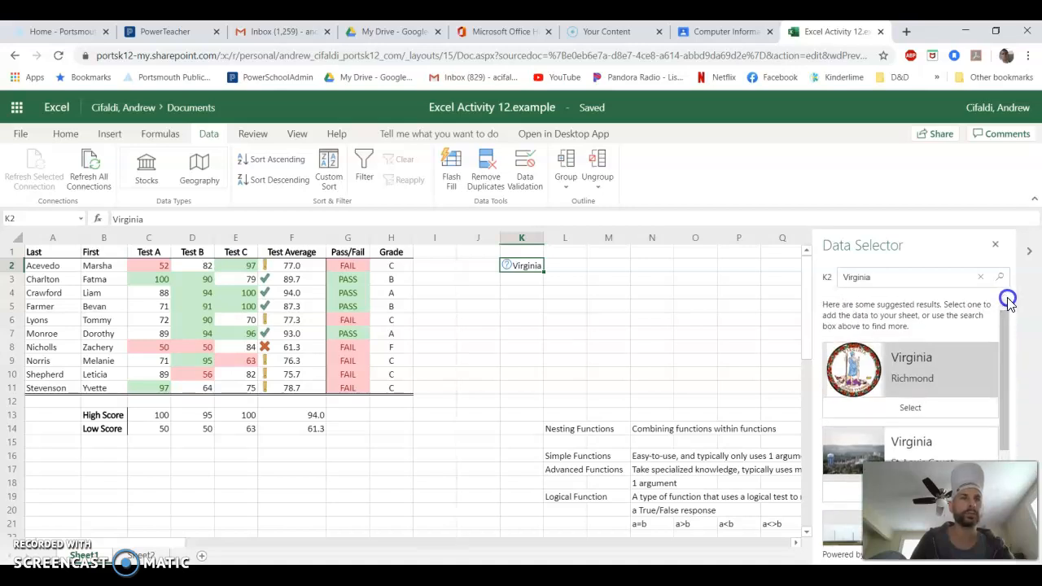
click(904, 383)
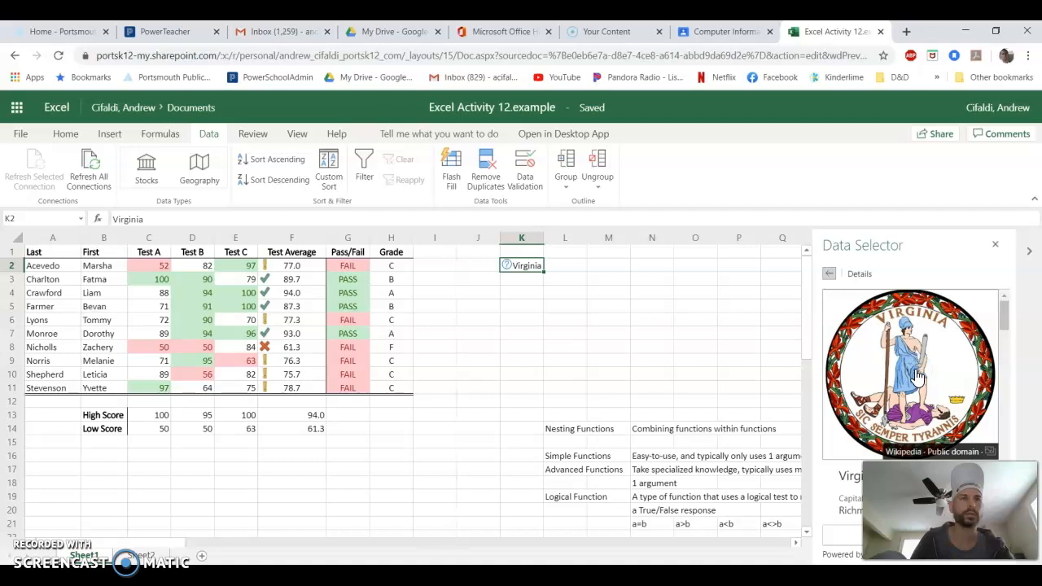
scroll(890, 349, down, 3)
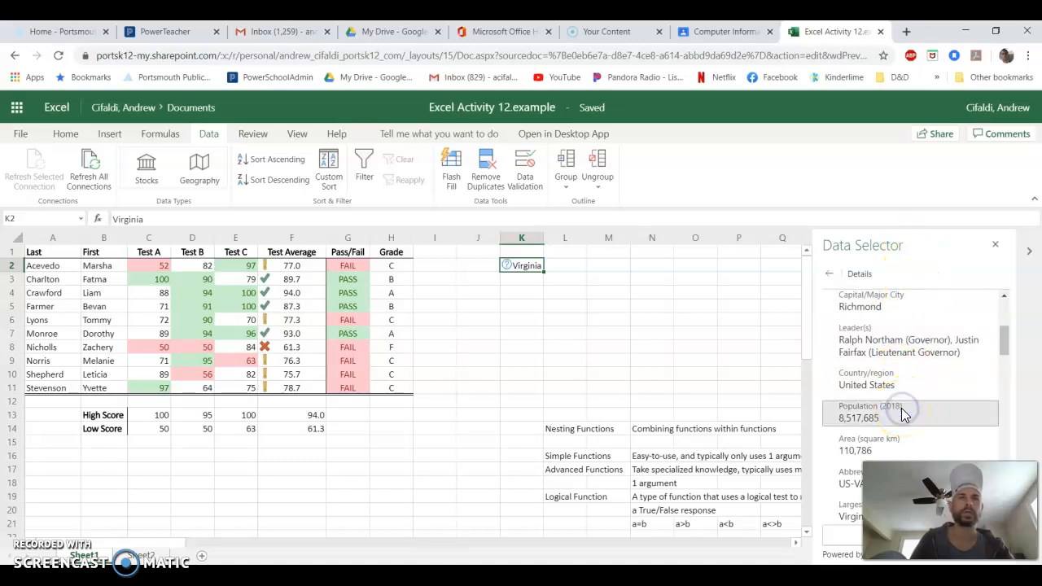
scroll(877, 452, down, 2)
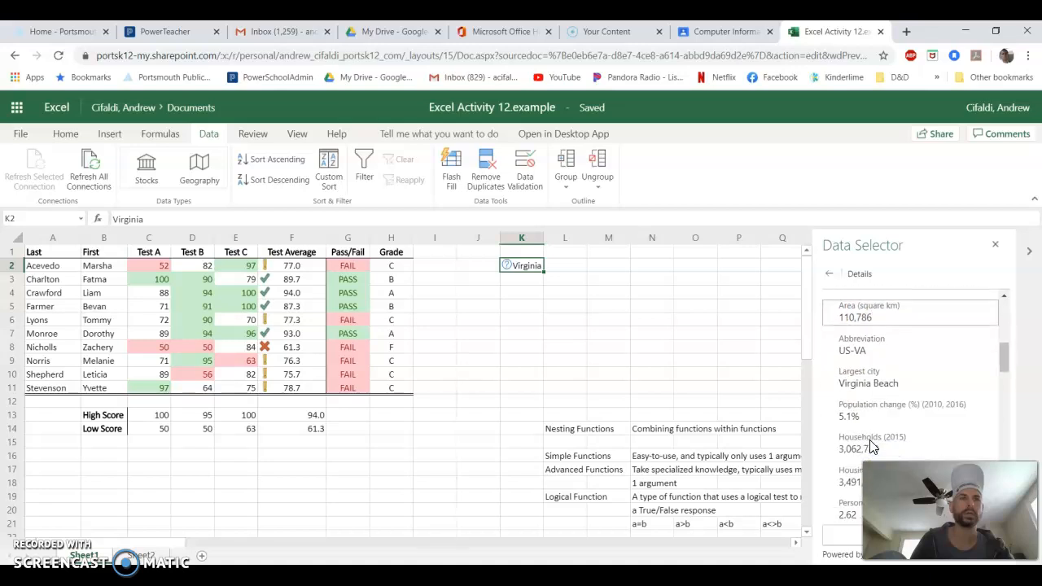
click(847, 533)
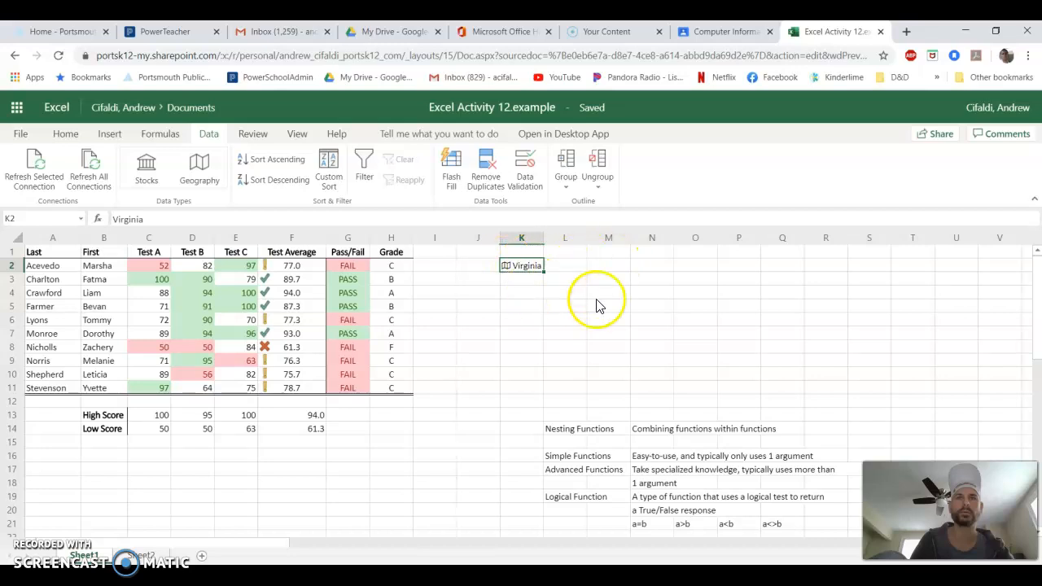
click(503, 266)
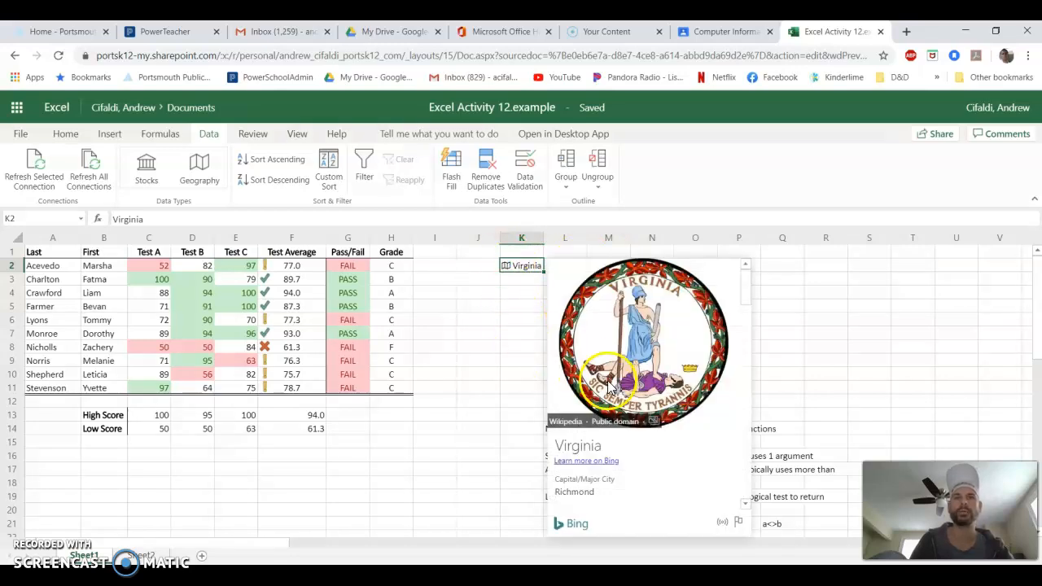